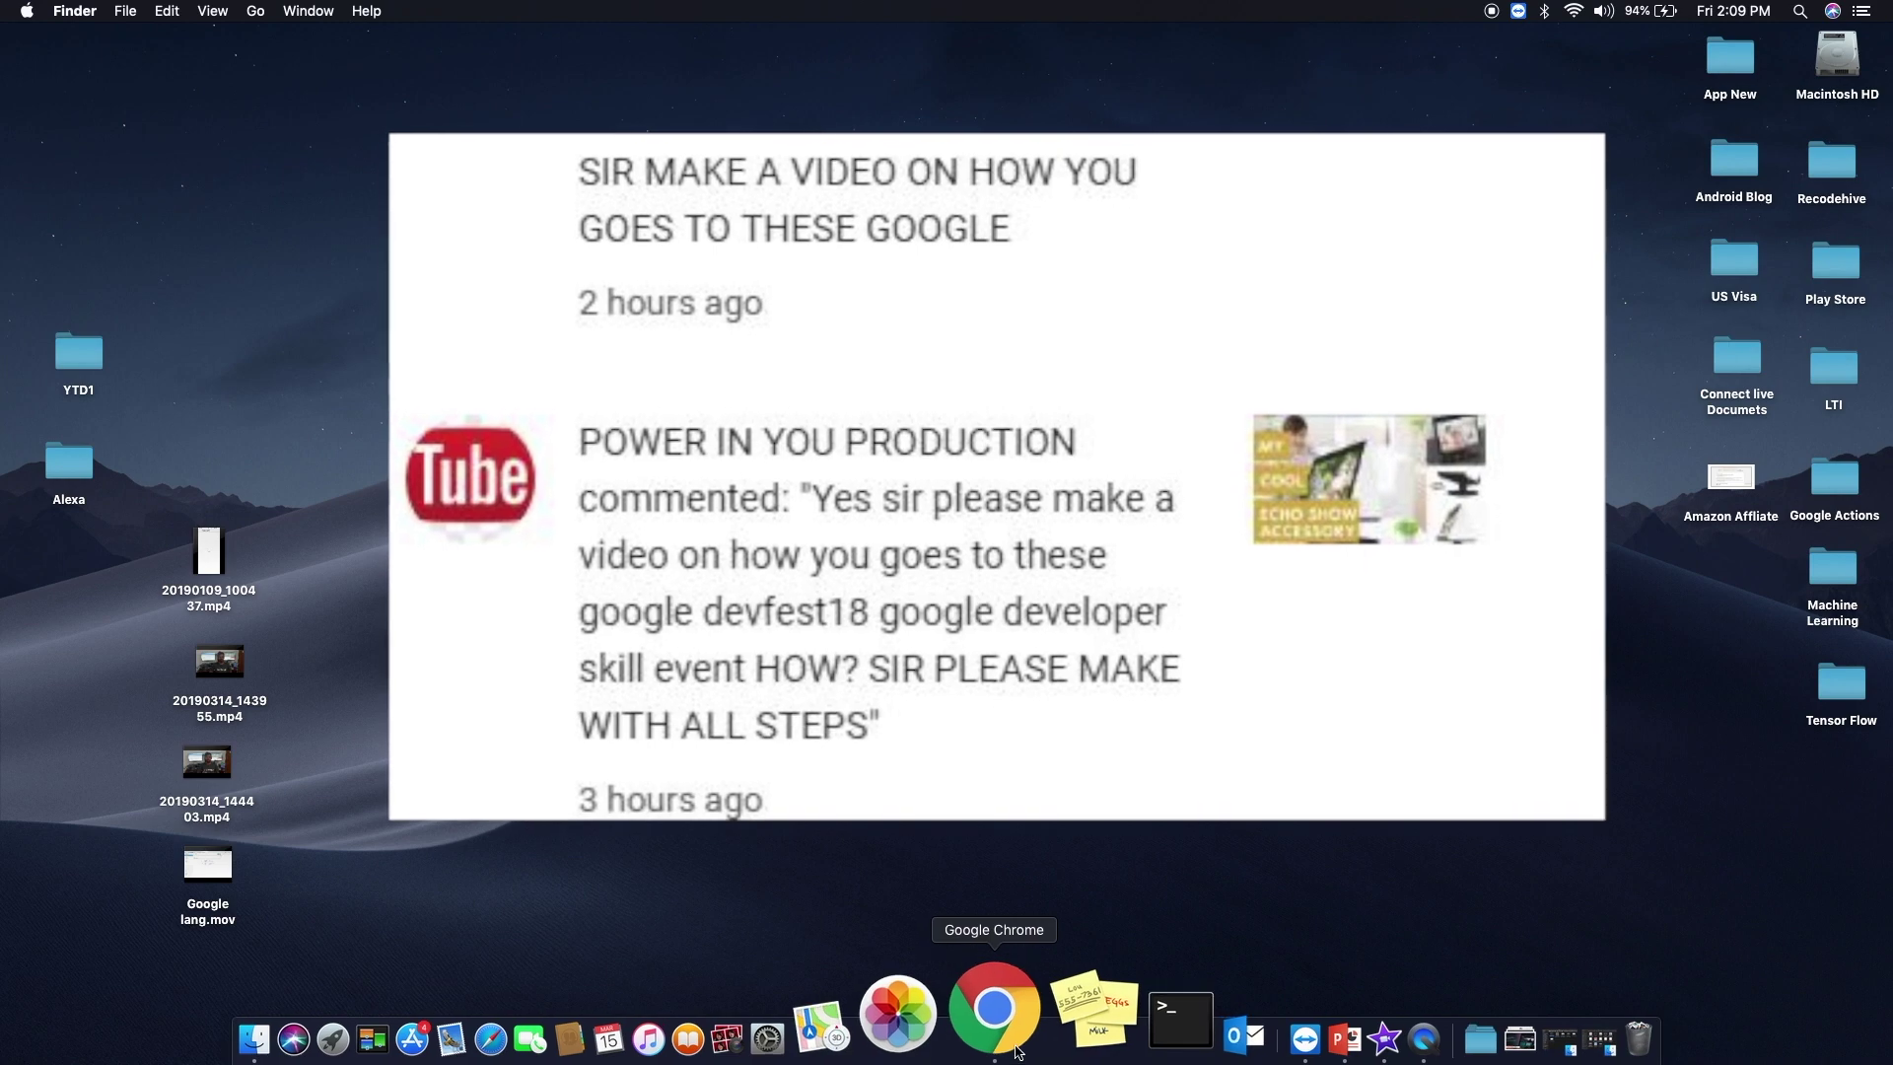
- Launch Google Chrome from the Dock so a blank new tab opens over the desktop
{"action": "left_click", "coordinate": [1015, 1051]}
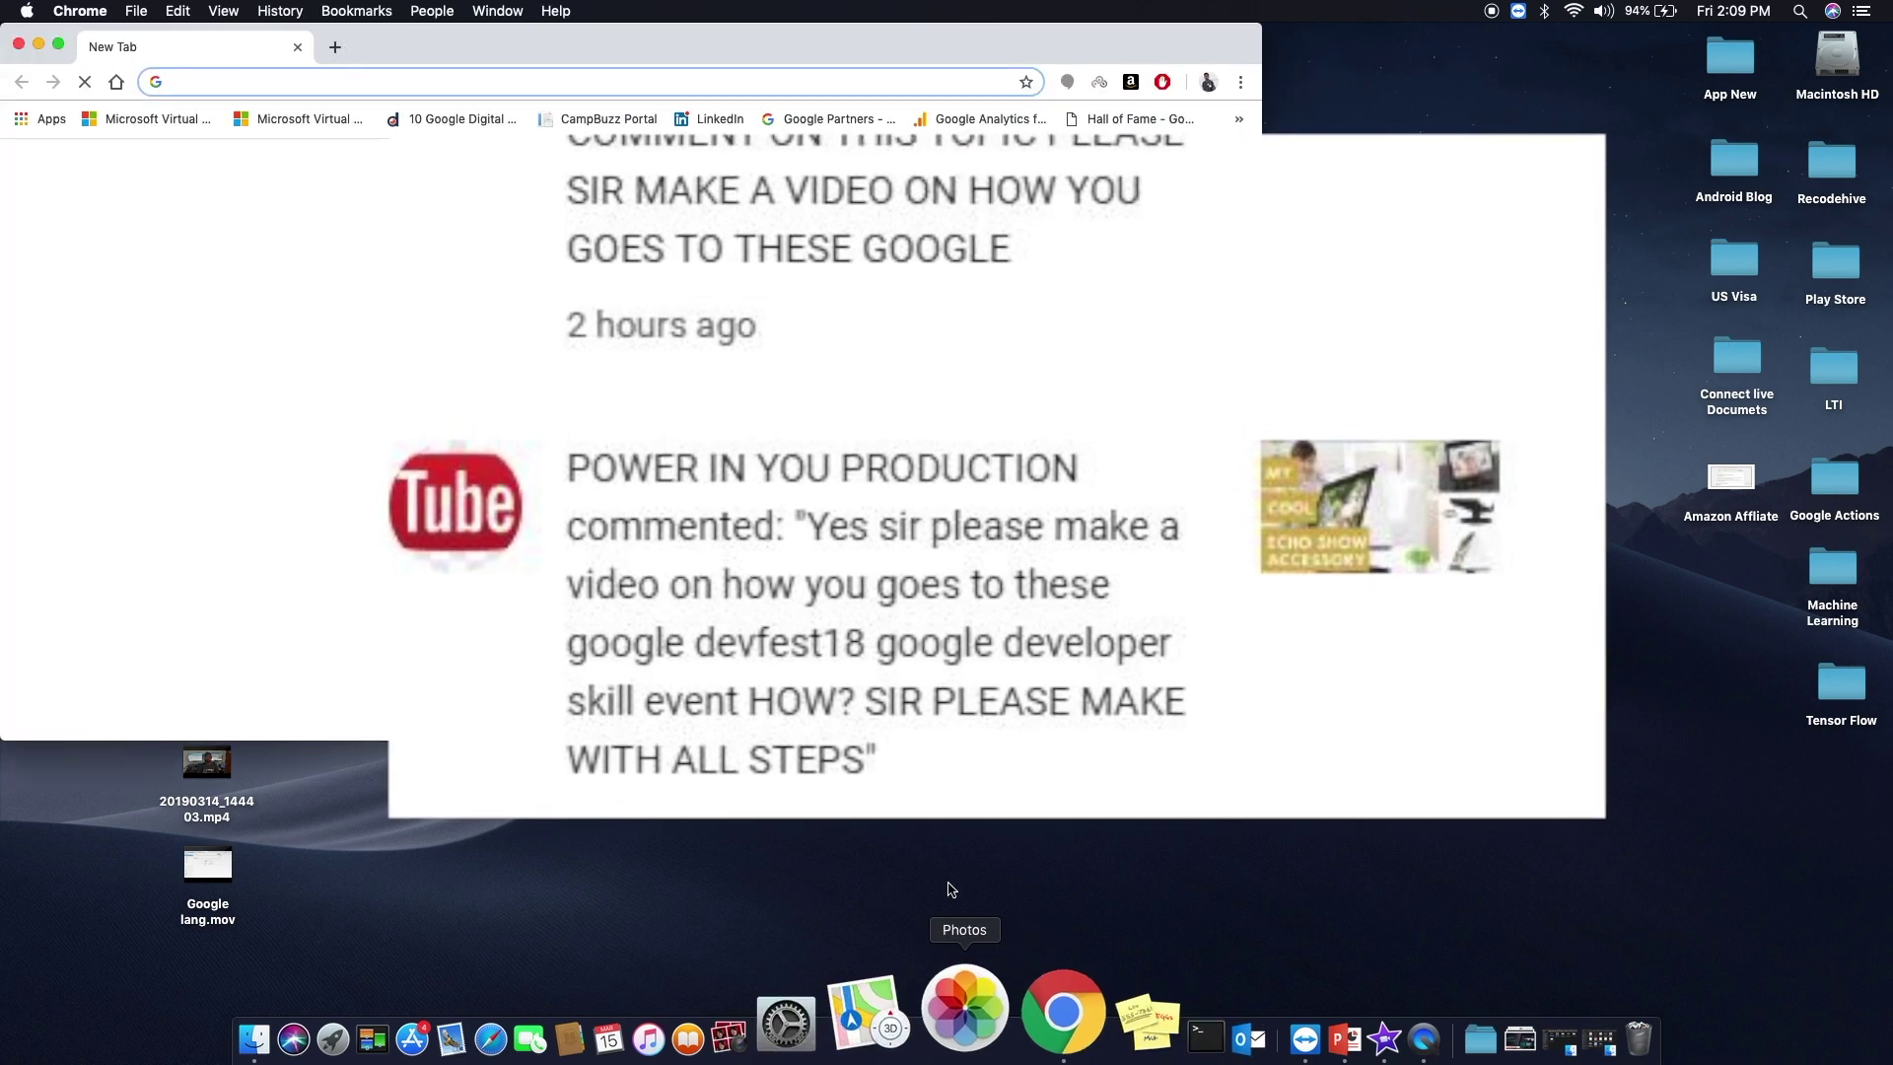
{"action": "left_click", "coordinate": [60, 46]}
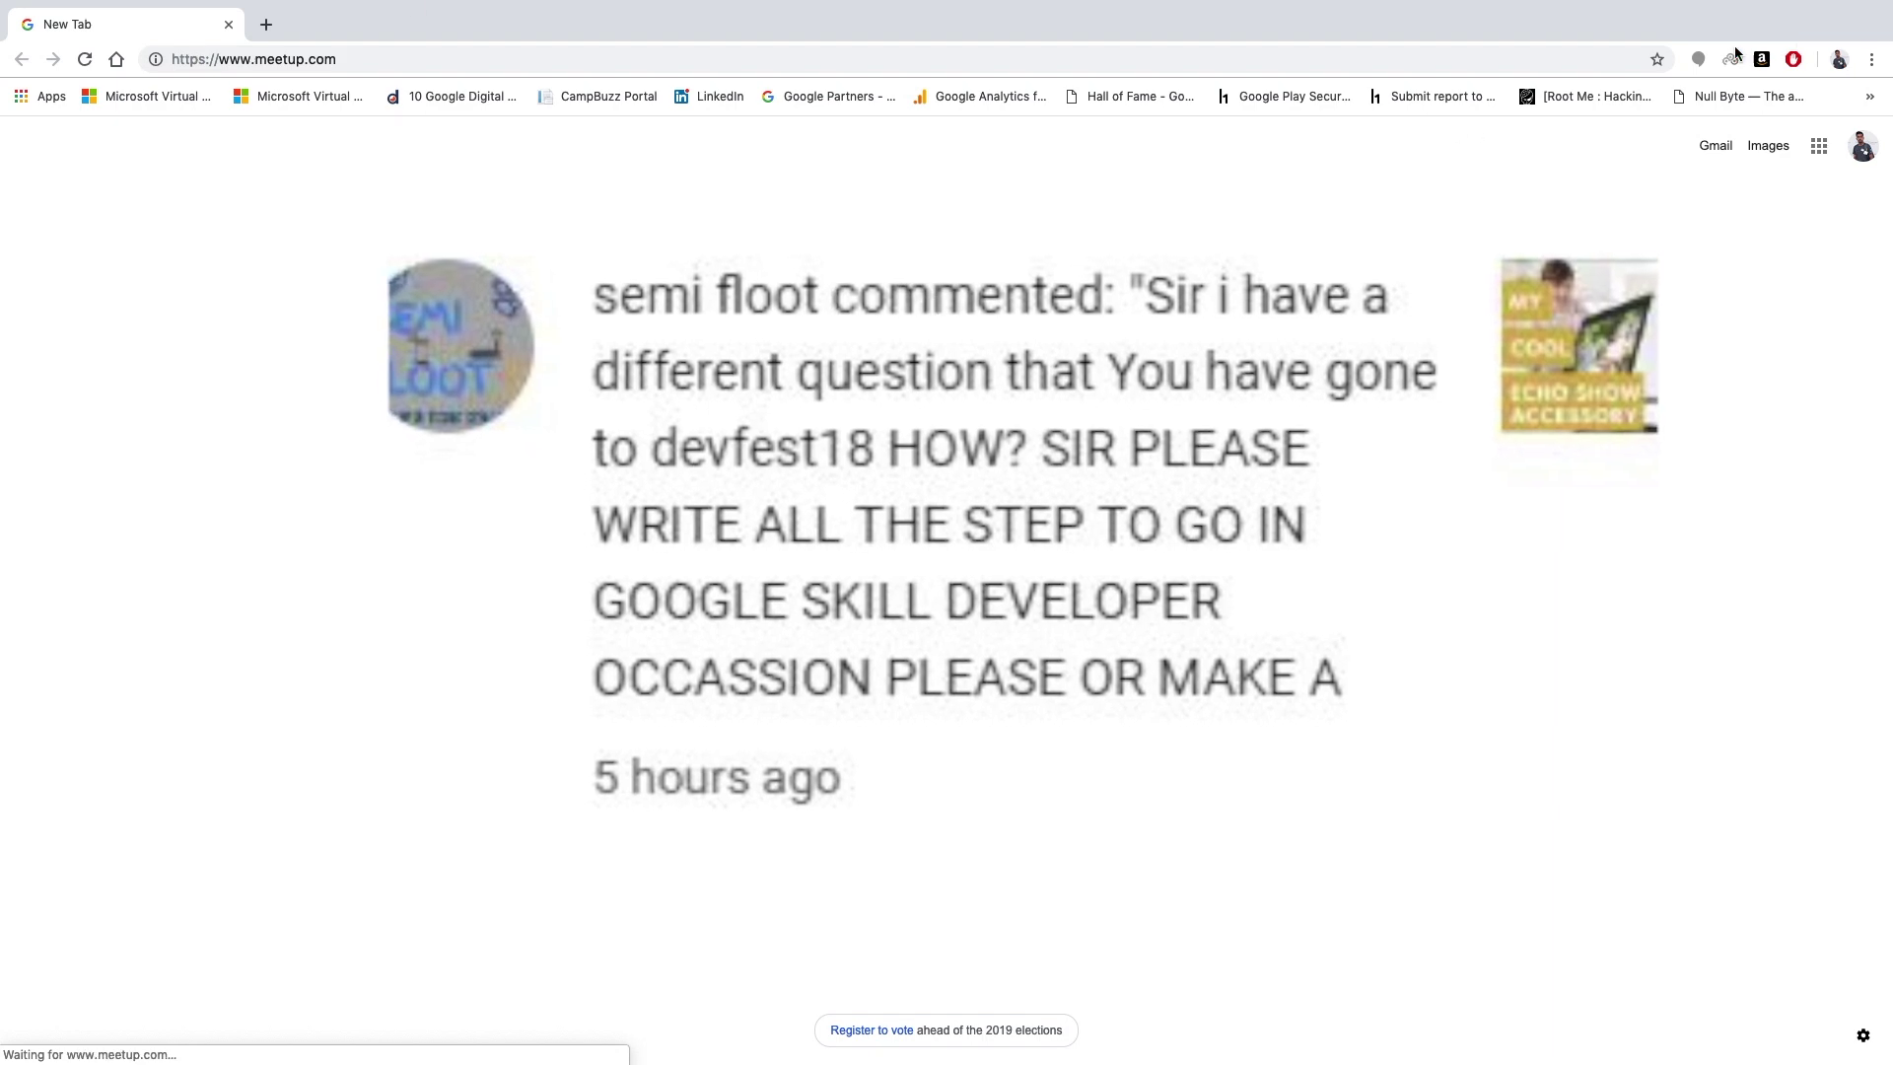
{"action": "left_click", "coordinate": [364, 58]}
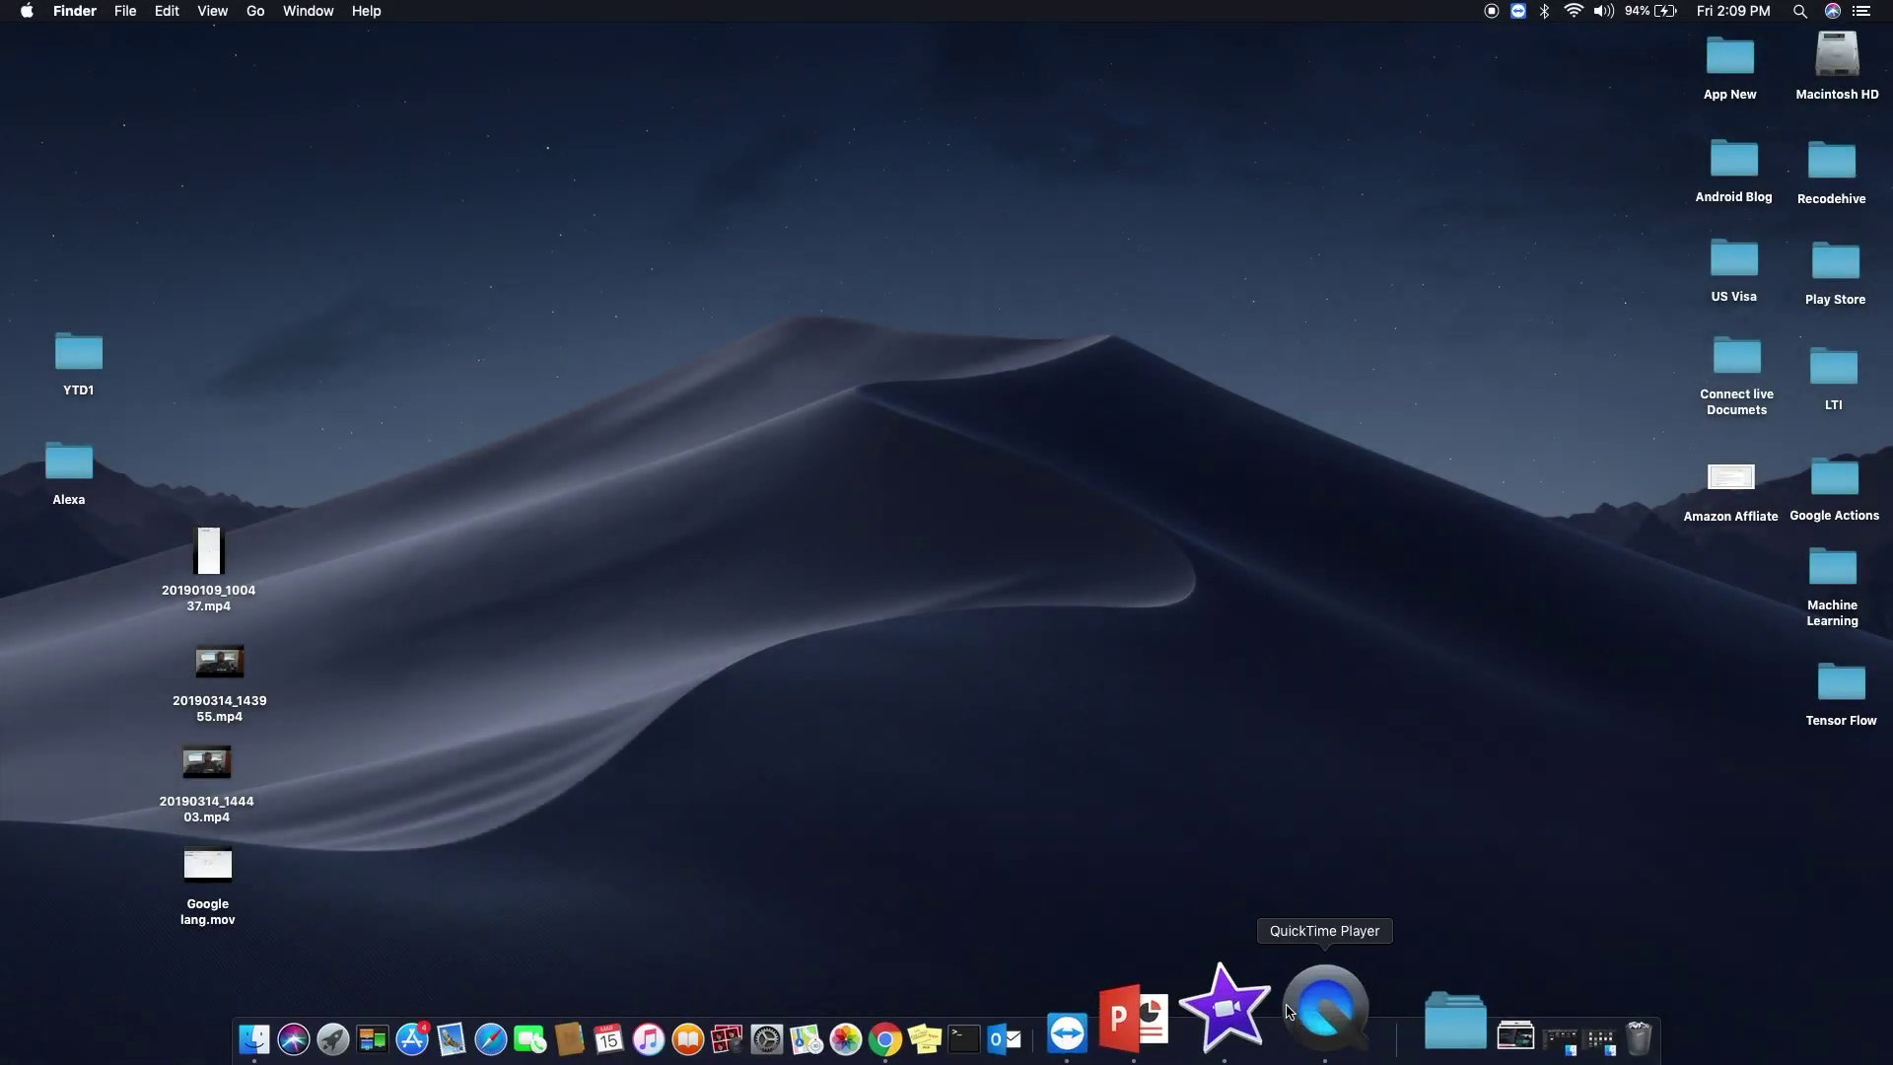
{"action": "left_click", "coordinate": [1018, 1053]}
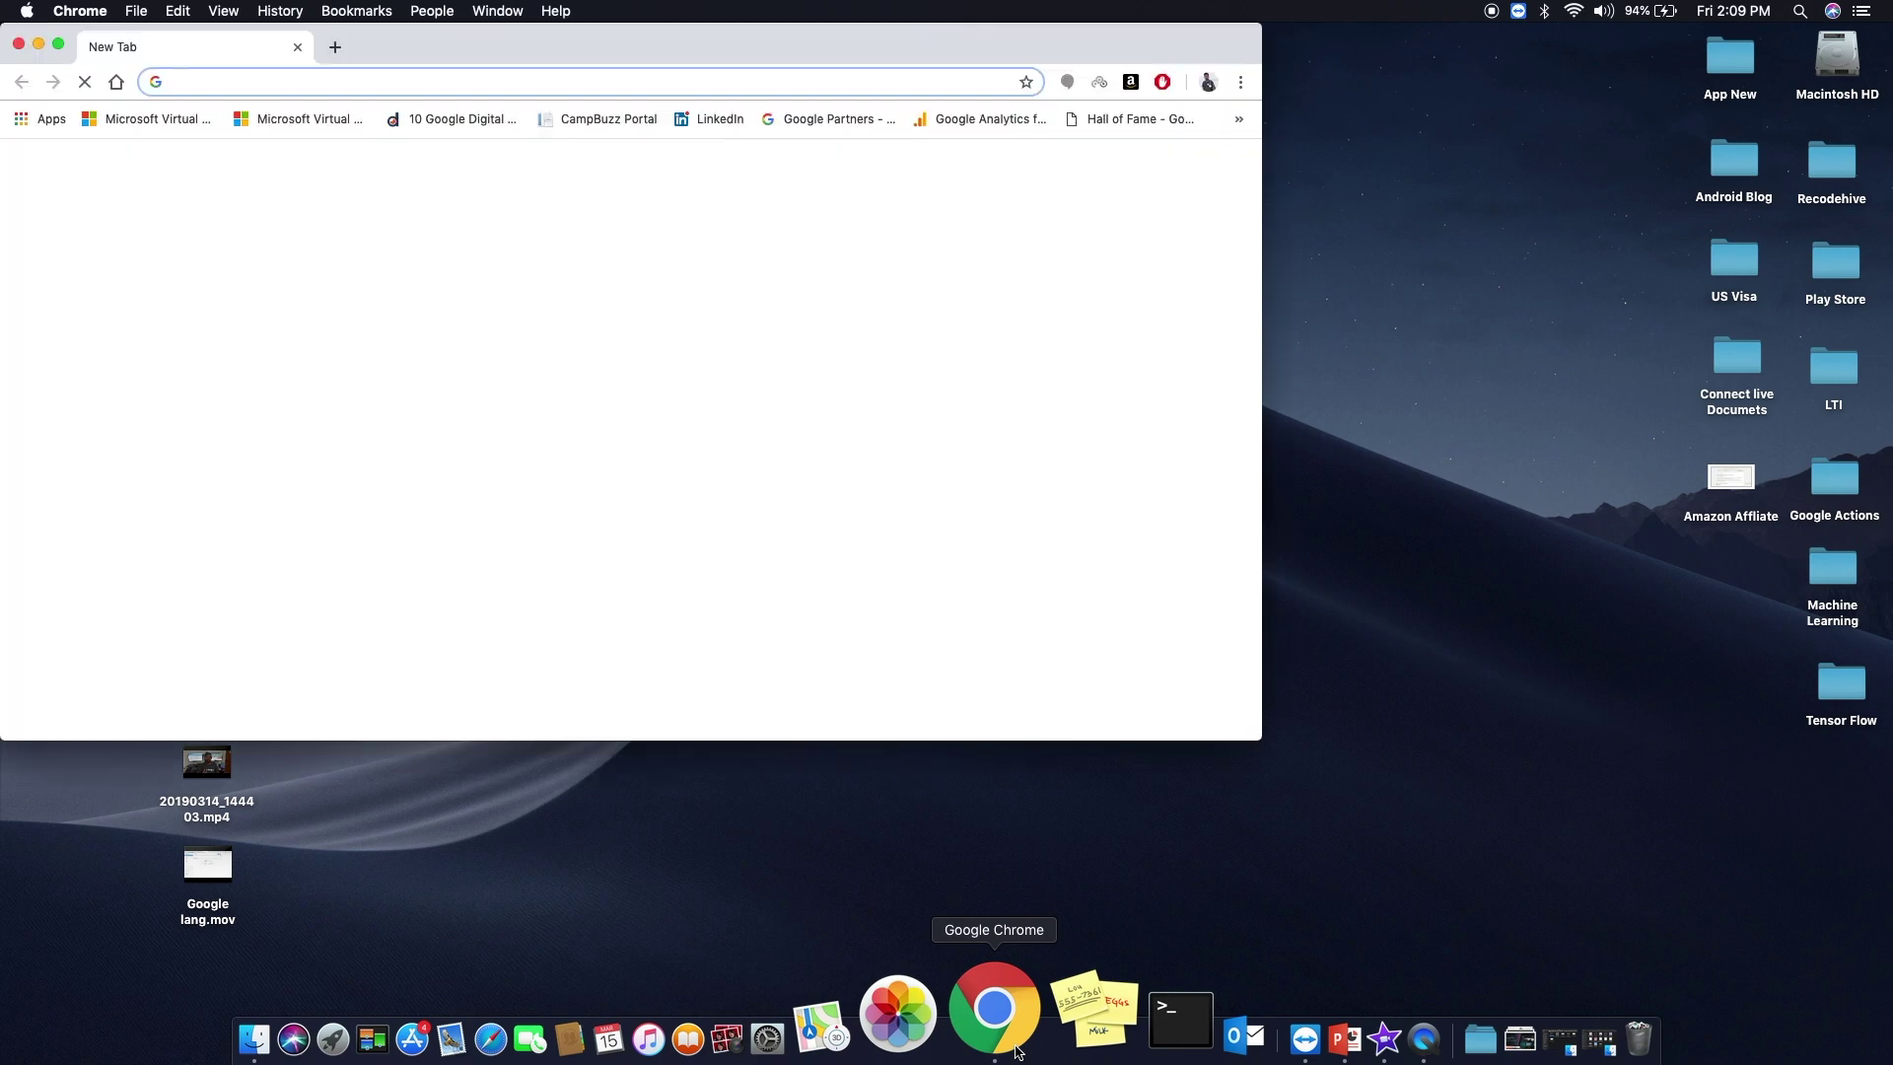
- Load meetup.com in a full-screen Chrome window and start creating a Meetup account
{"action": "left_click", "coordinate": [58, 46]}
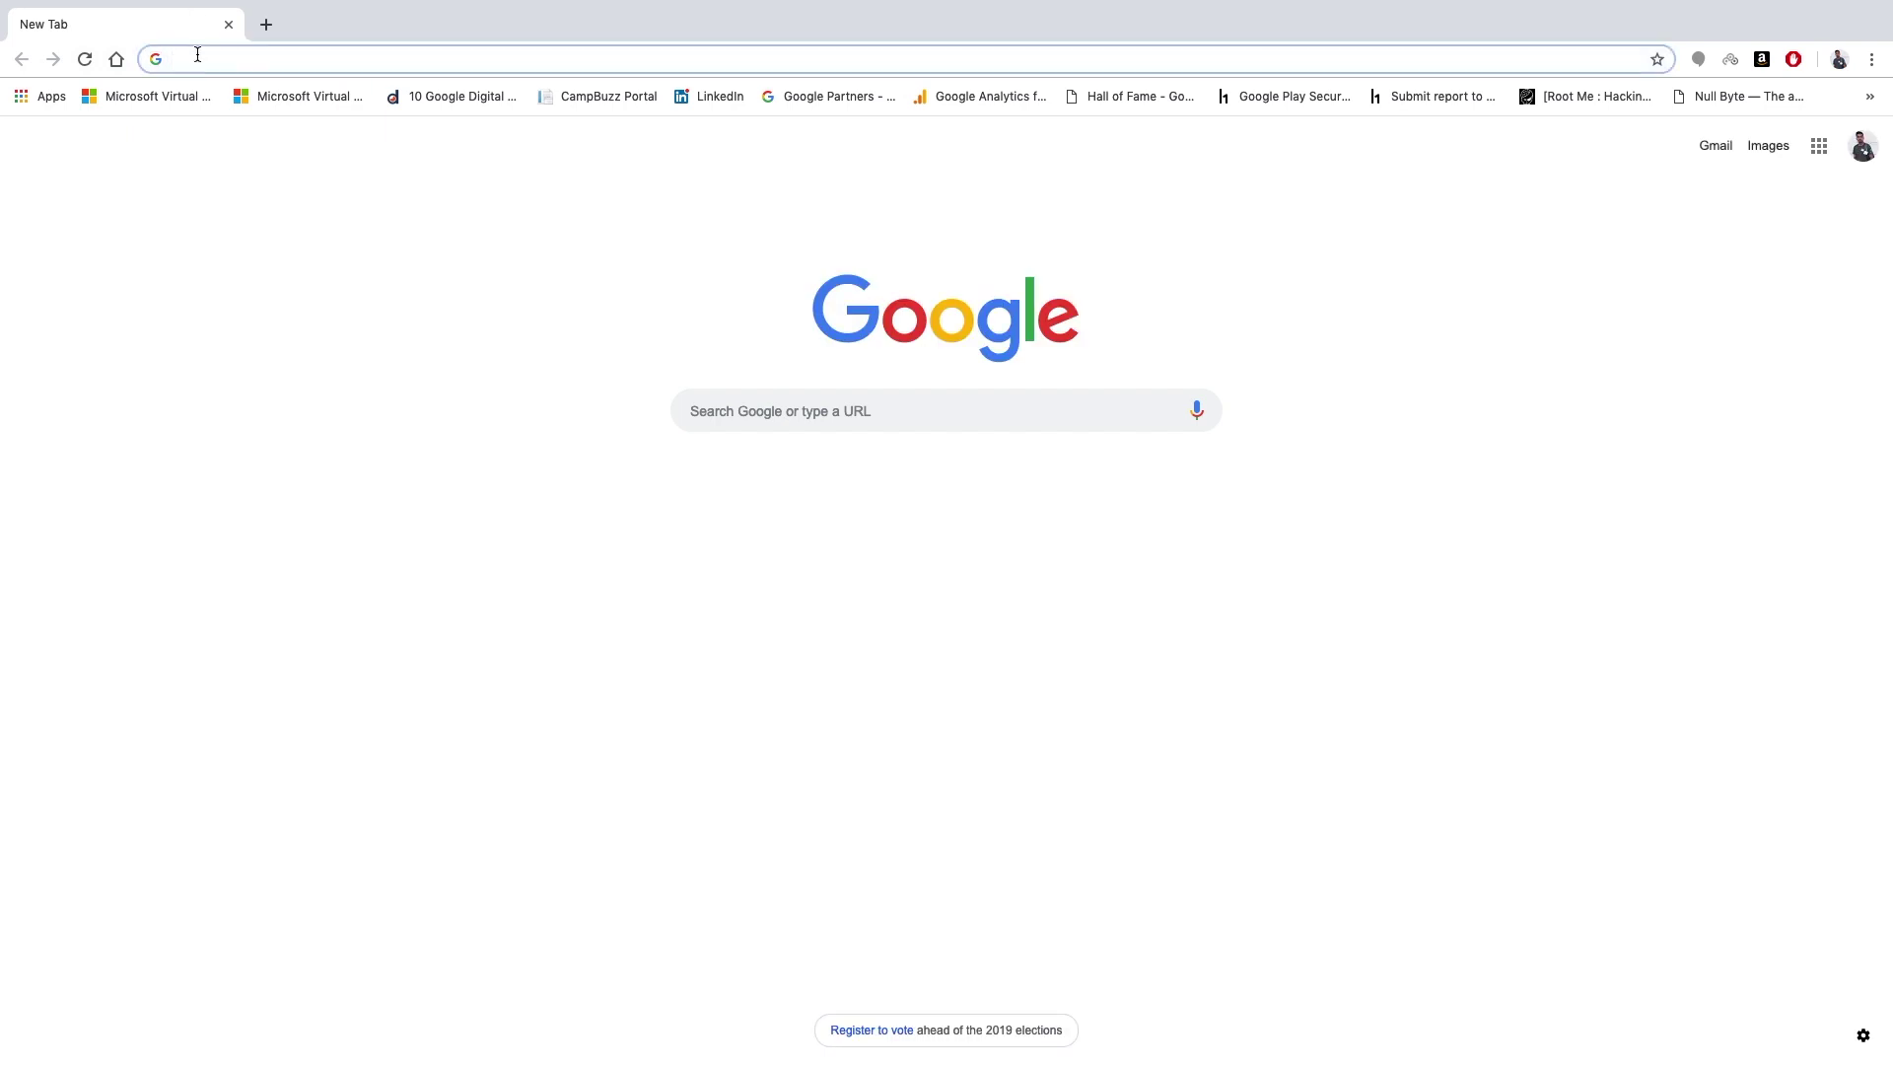
{"action": "type", "text": "mee"}
{"action": "key", "text": "Return"}
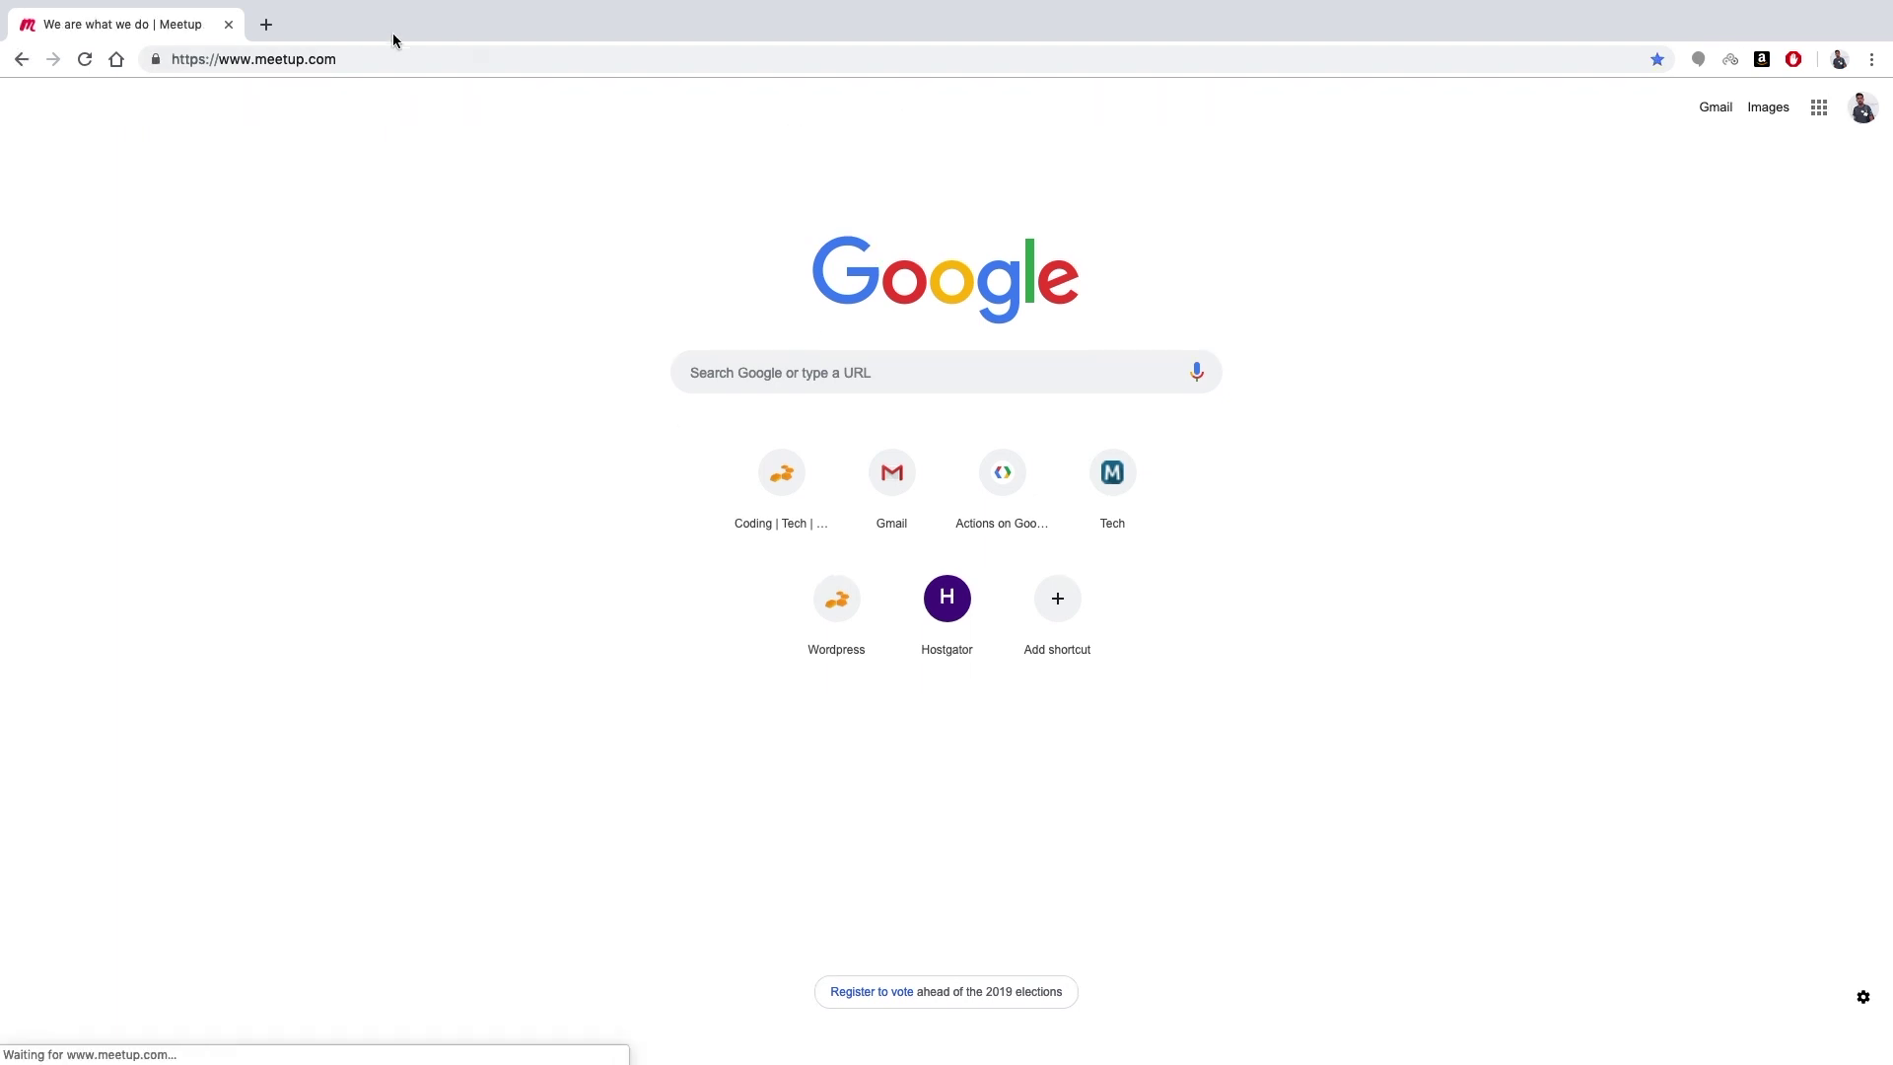
{"action": "left_click", "coordinate": [364, 58]}
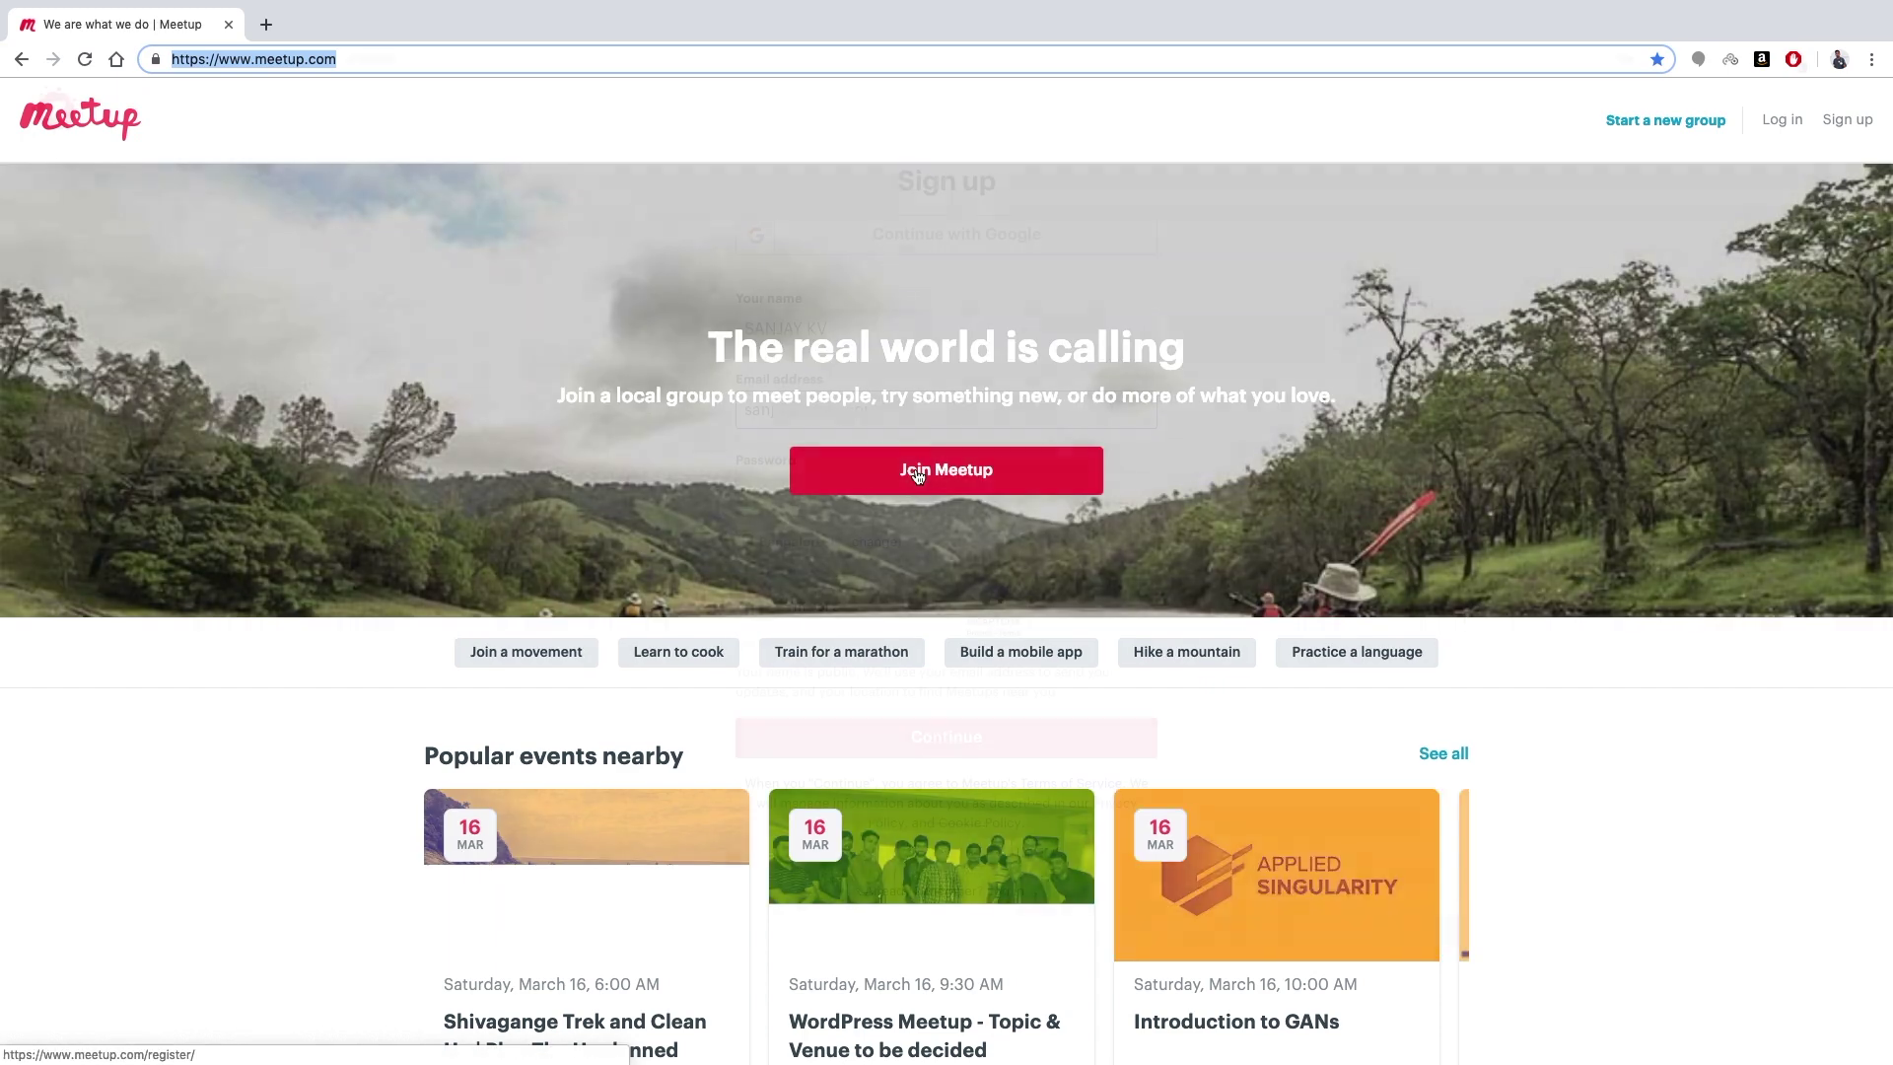
{"action": "left_click", "coordinate": [917, 473]}
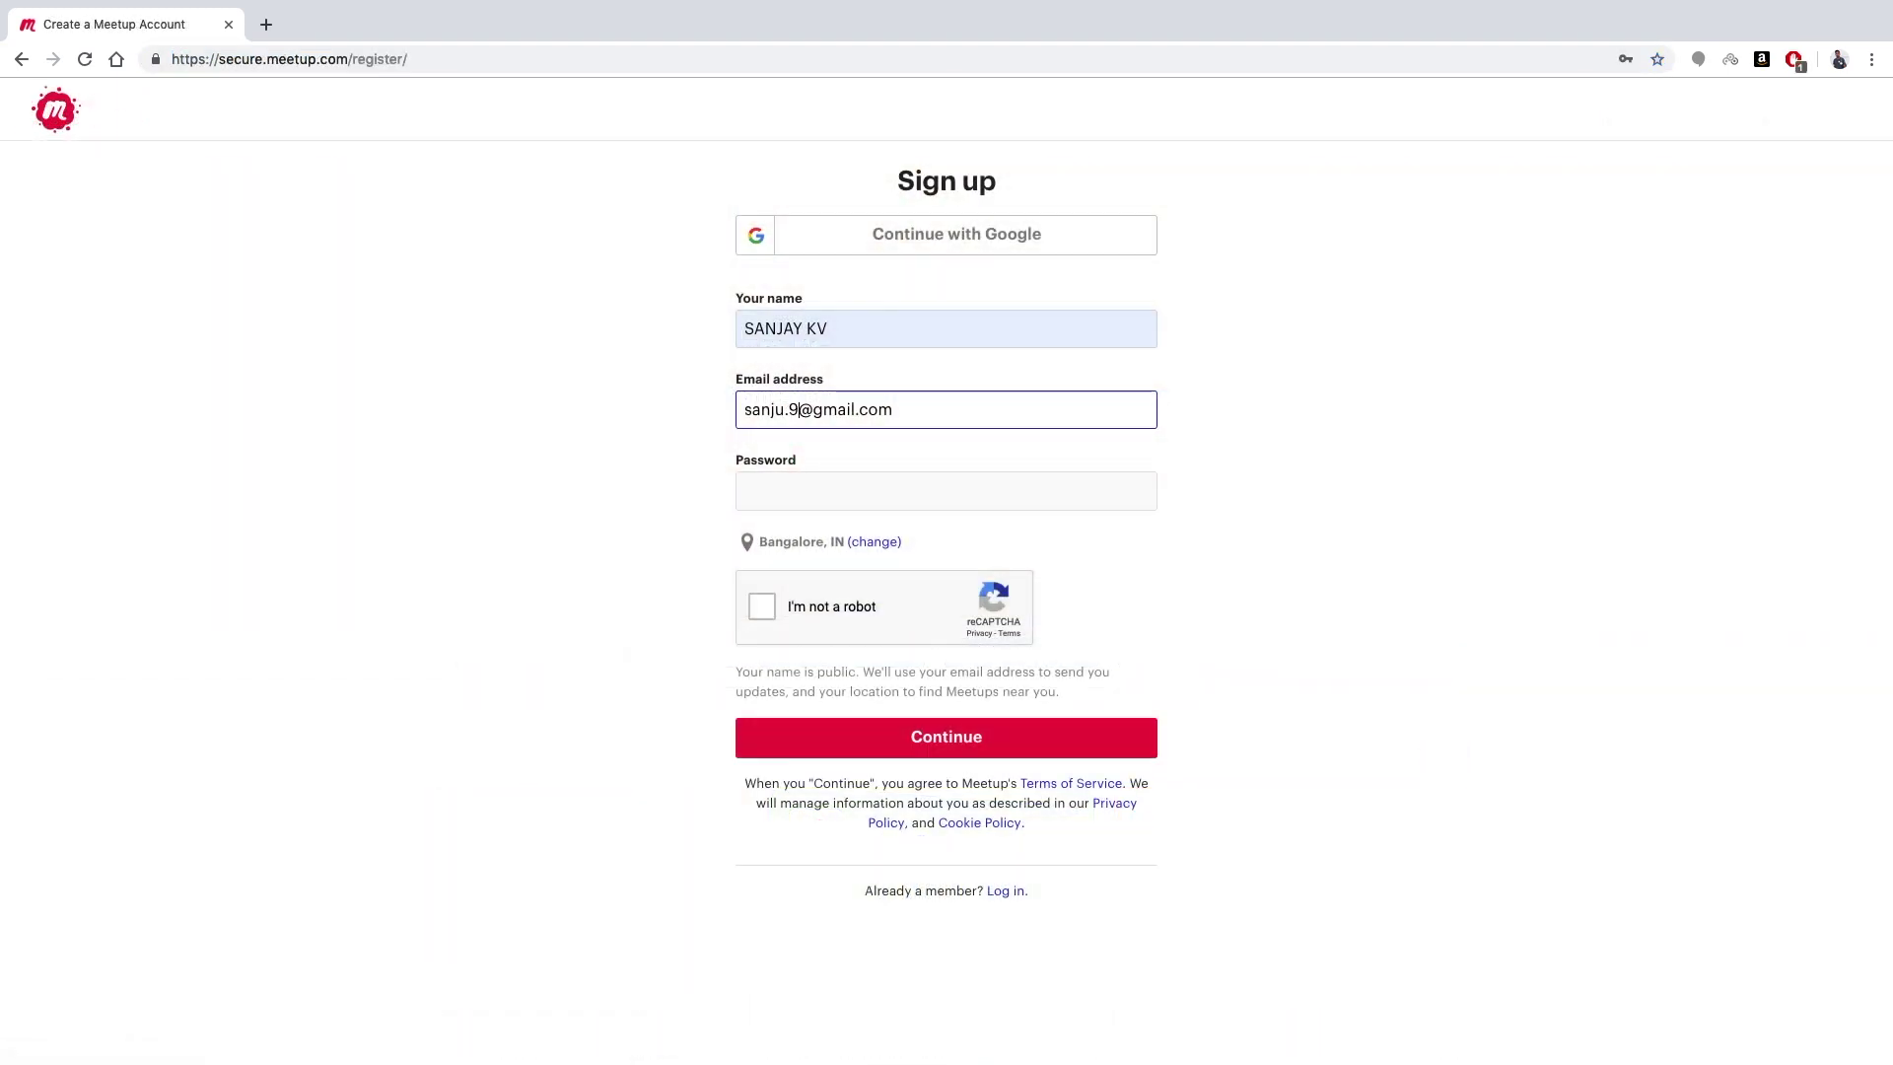
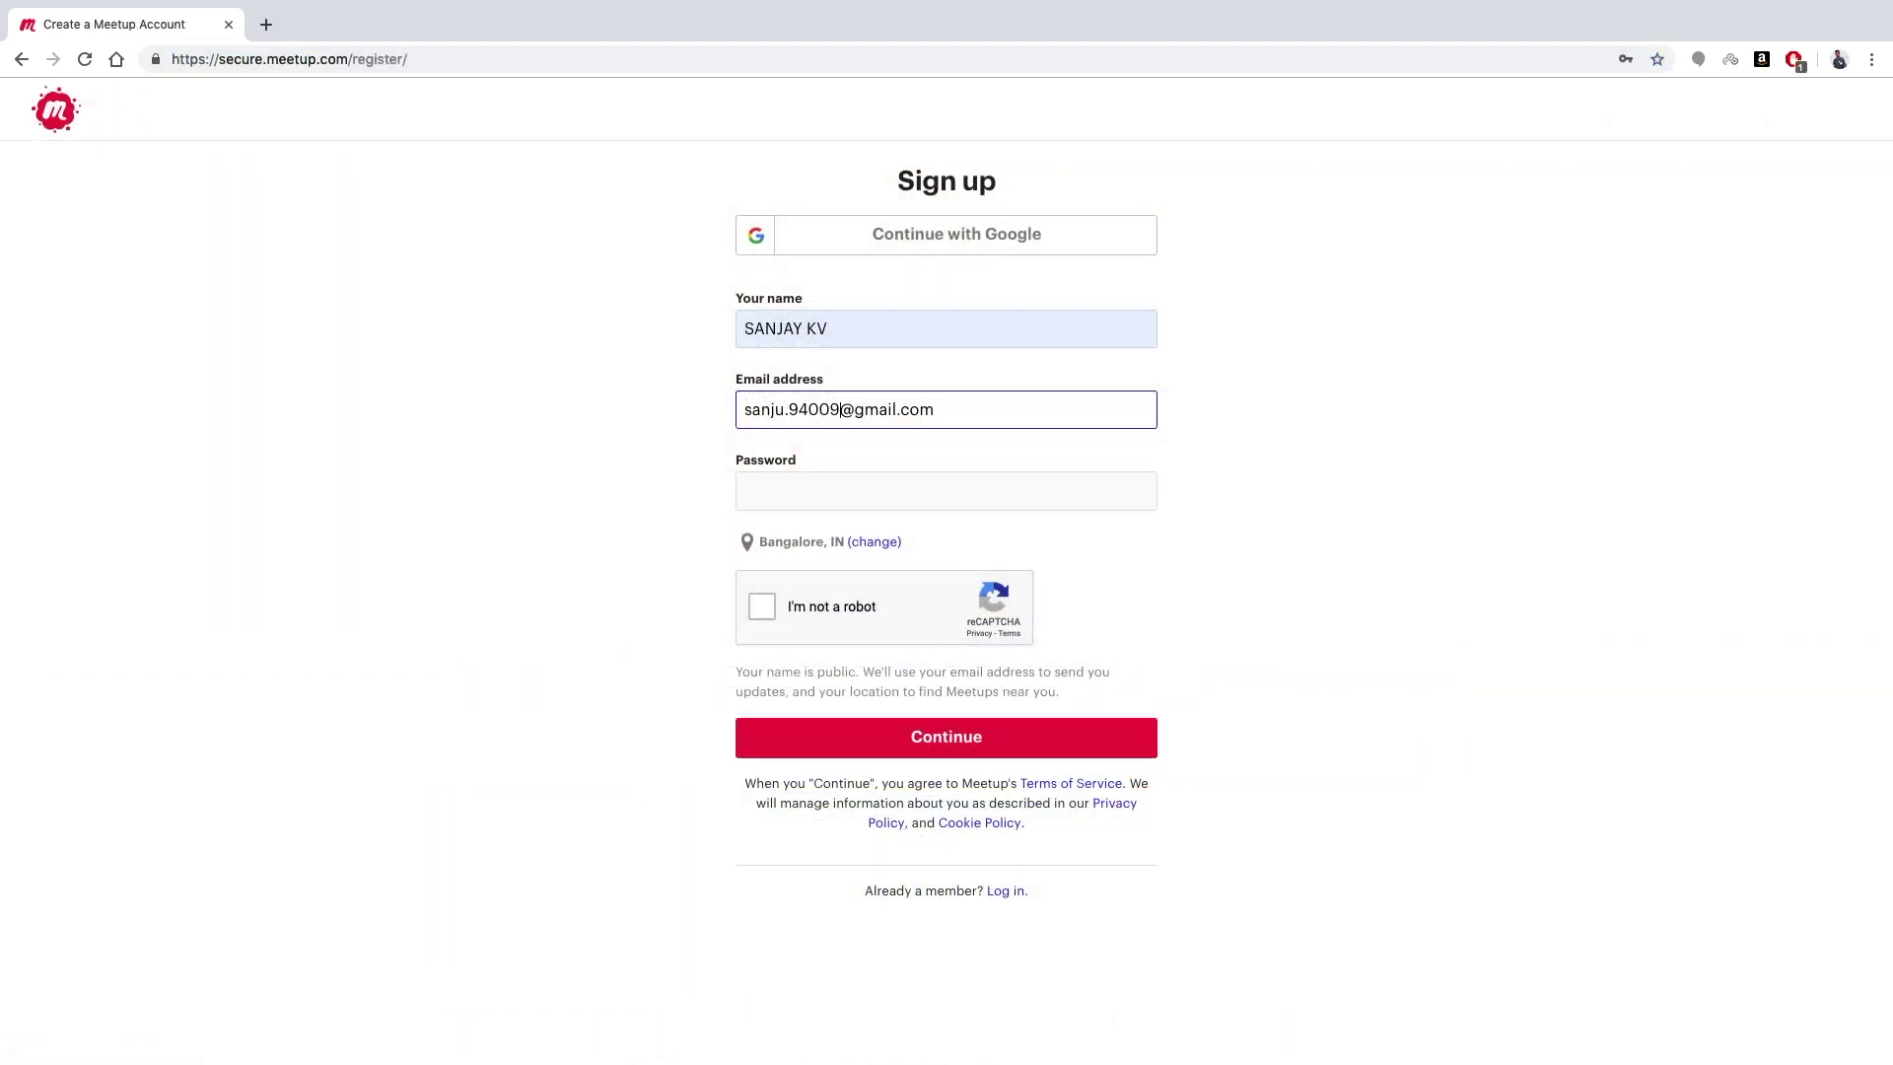
- Finish entering the account e-mail, move to the password field, and save the login in Chrome
{"action": "key", "text": "Tab"}
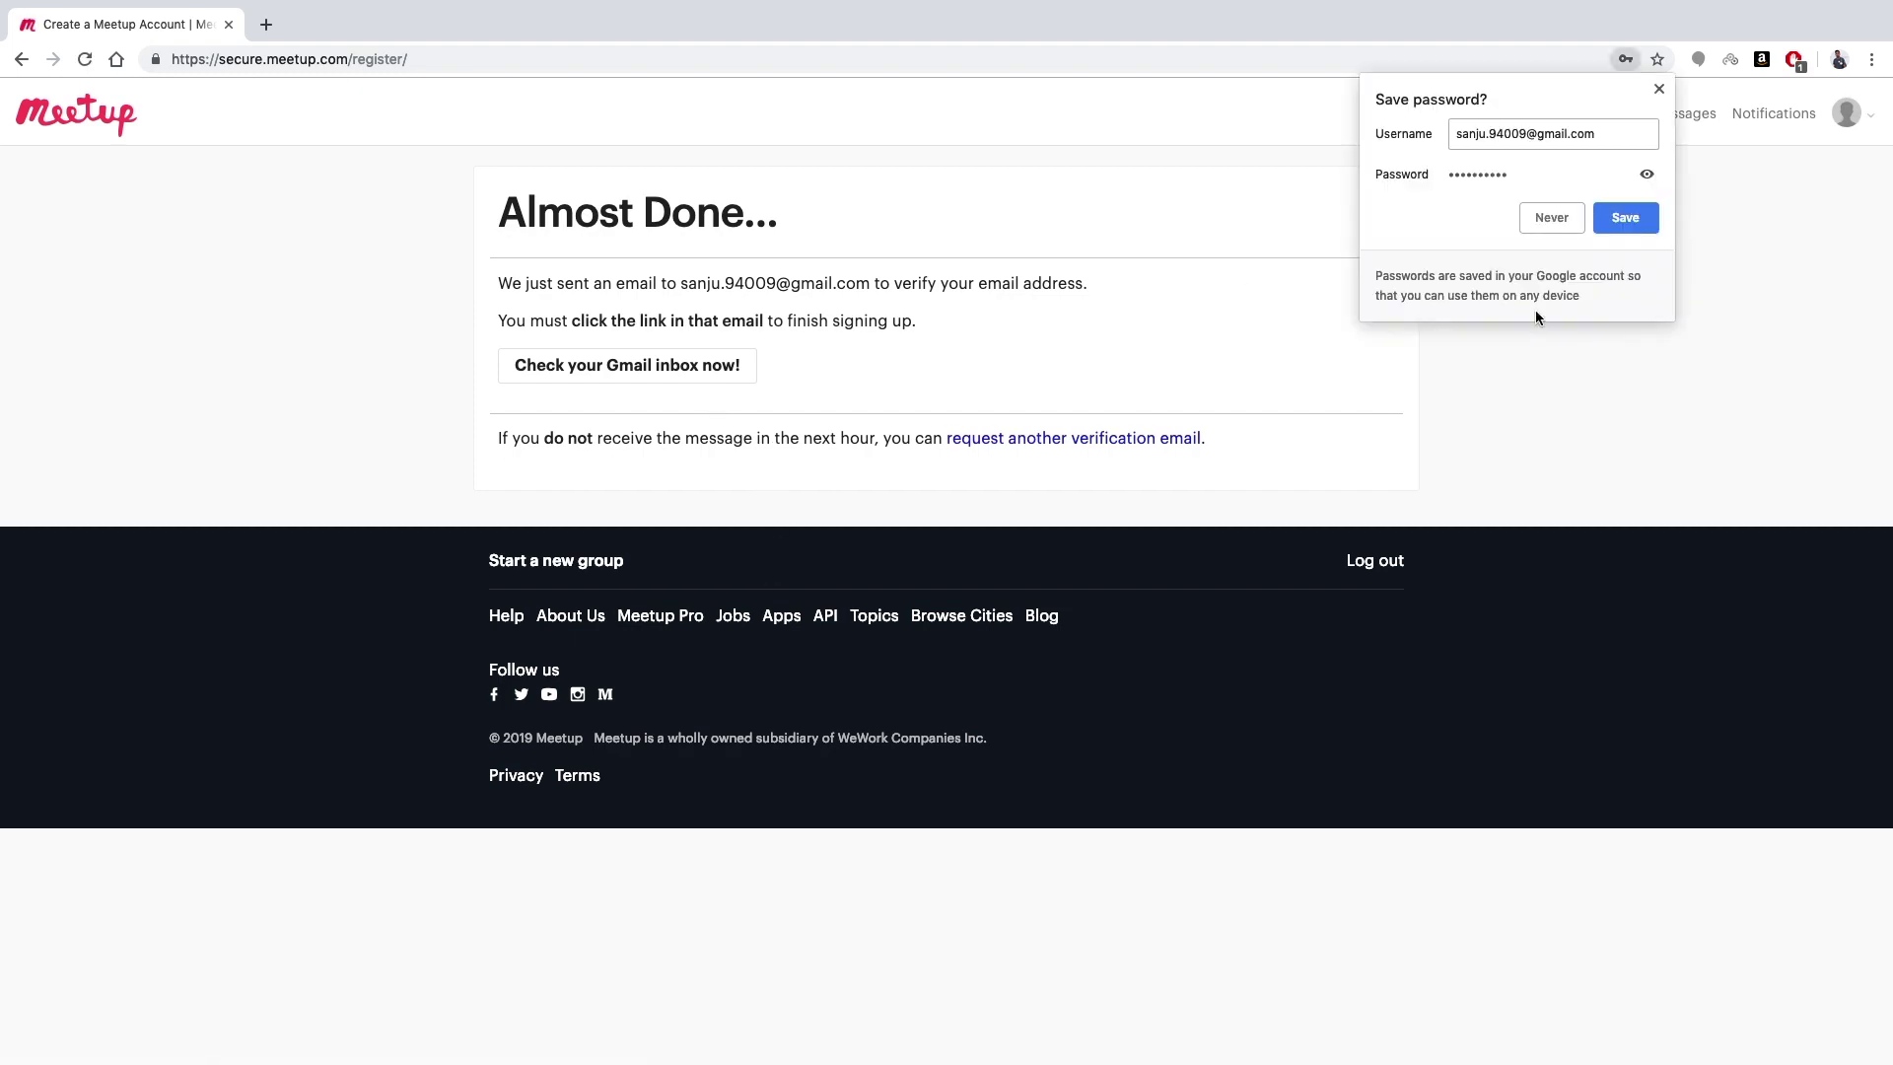
{"action": "left_click", "coordinate": [1600, 219]}
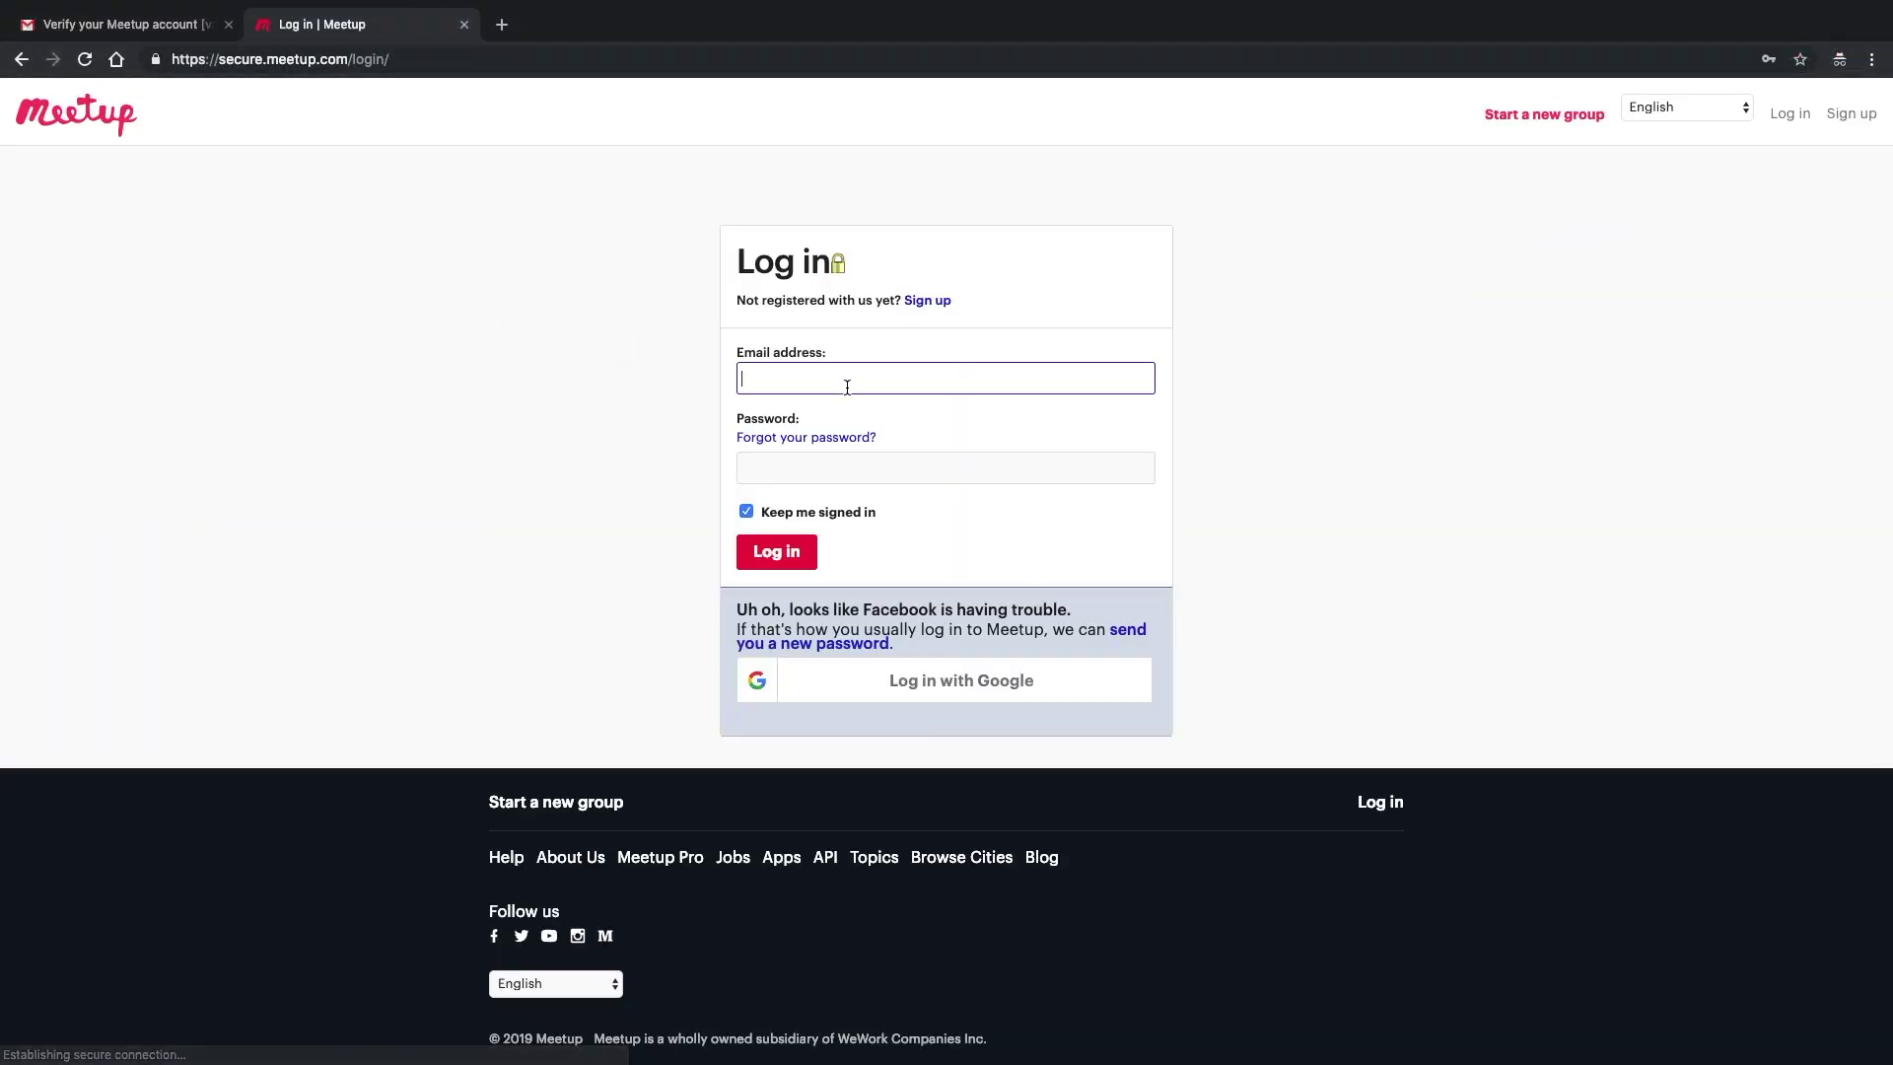
- Log in to Meetup with the saved login chosen from the autofill suggestions
{"action": "type", "text": "sa"}
{"action": "key", "text": "Down"}
{"action": "key", "text": "Return"}
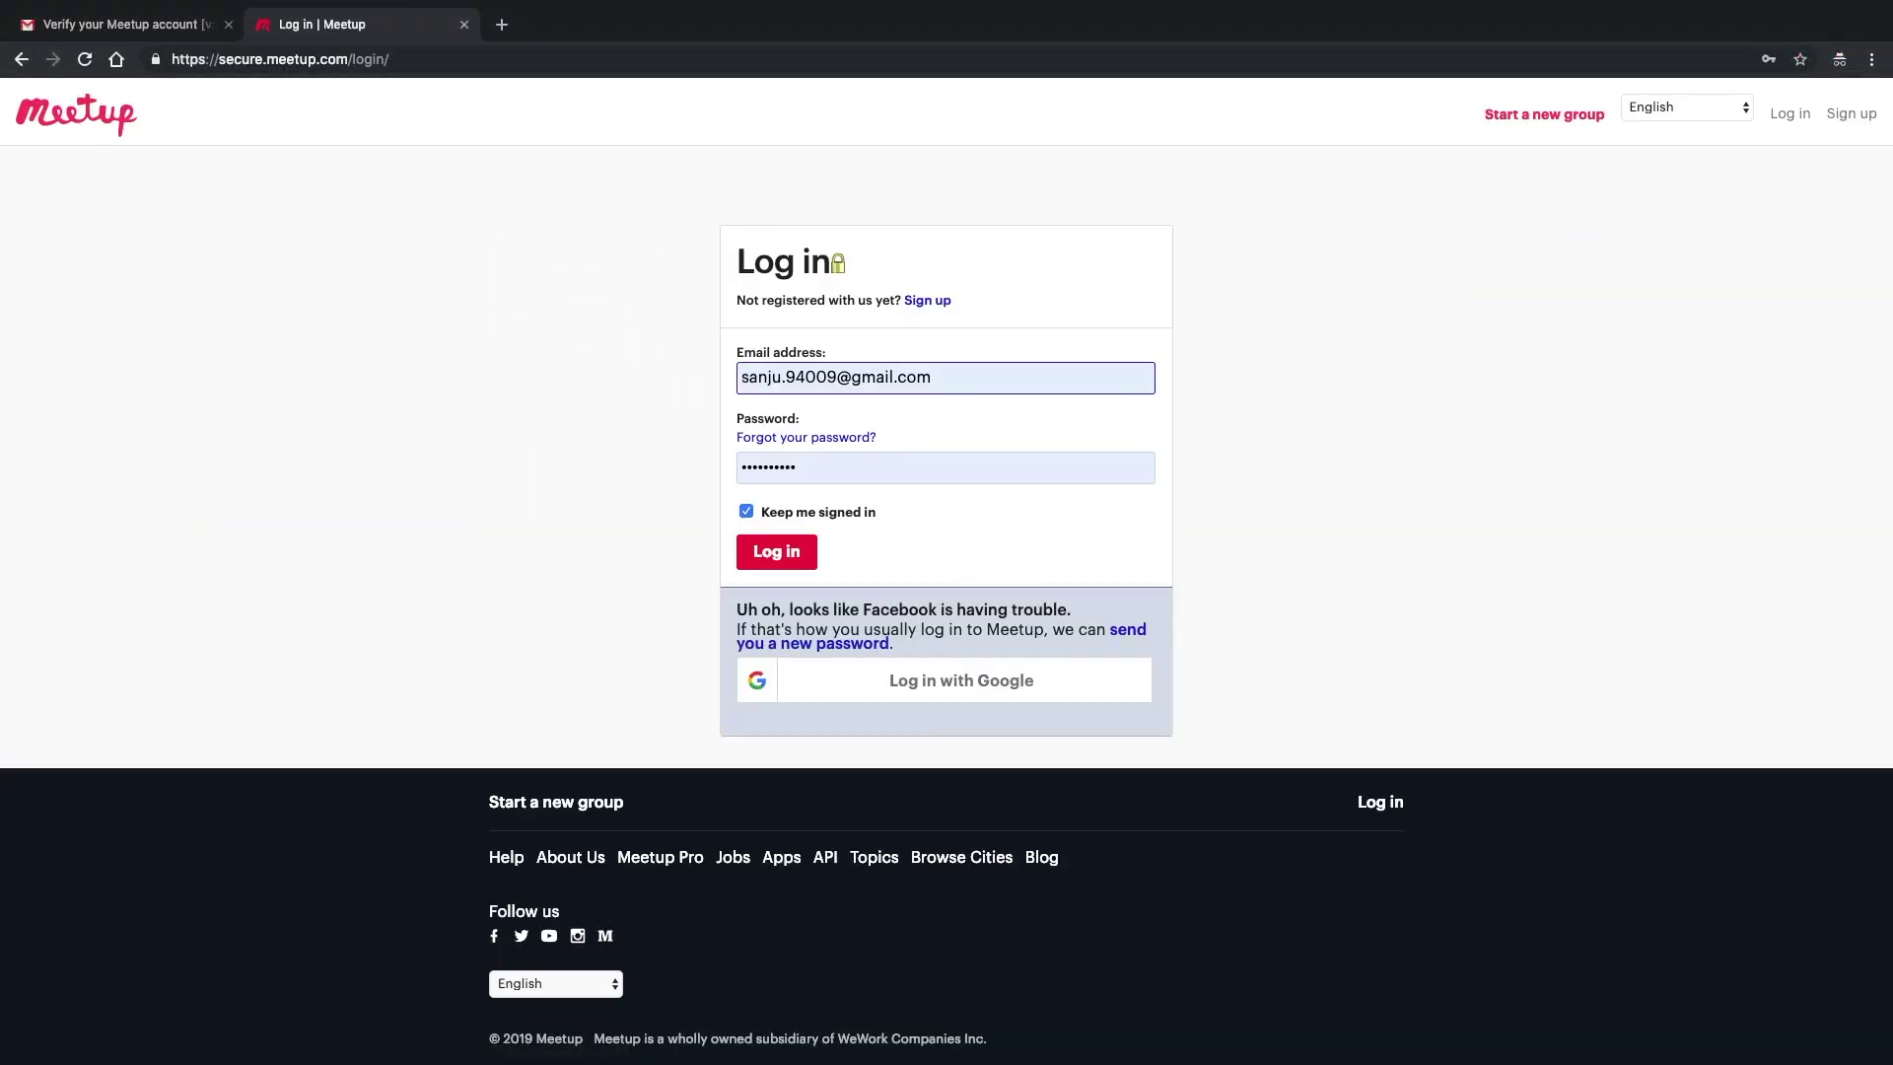
{"action": "key", "text": "Tab"}
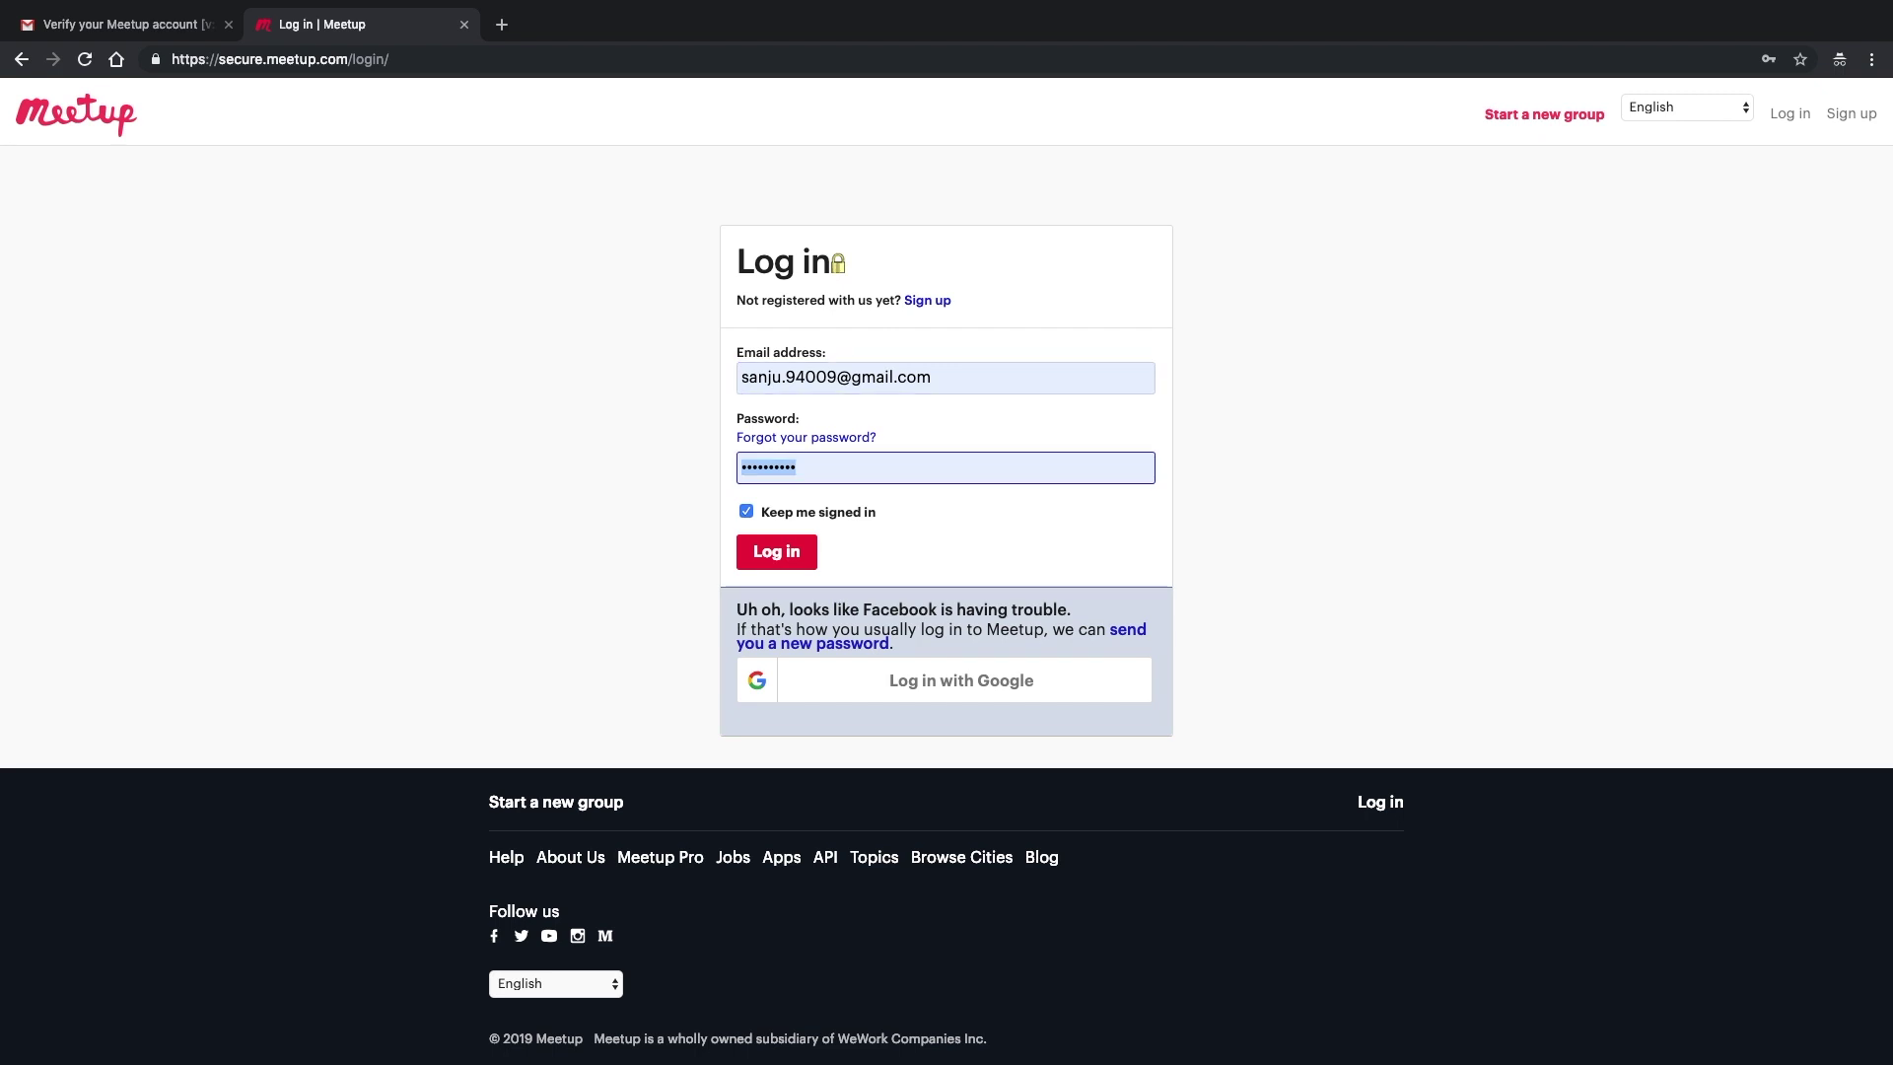
{"action": "left_click", "coordinate": [779, 554]}
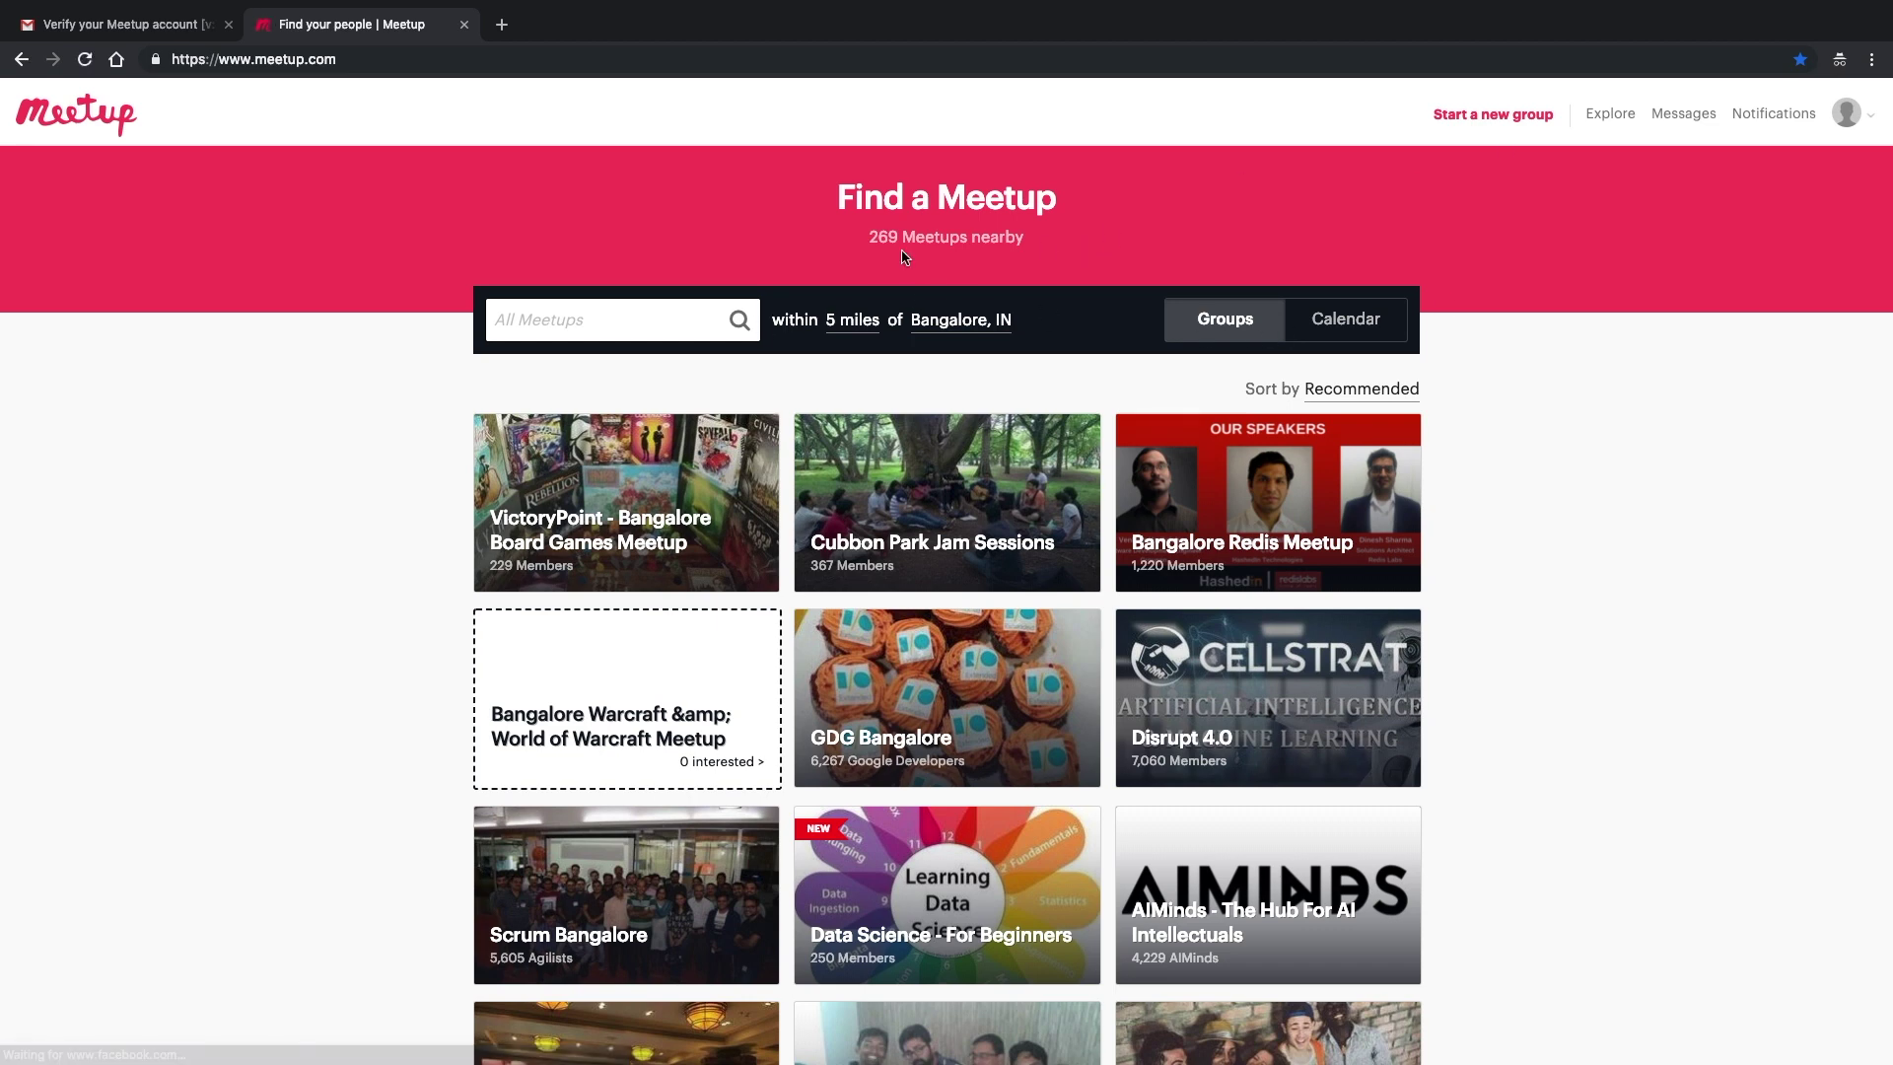
{"action": "left_click", "coordinate": [1848, 113]}
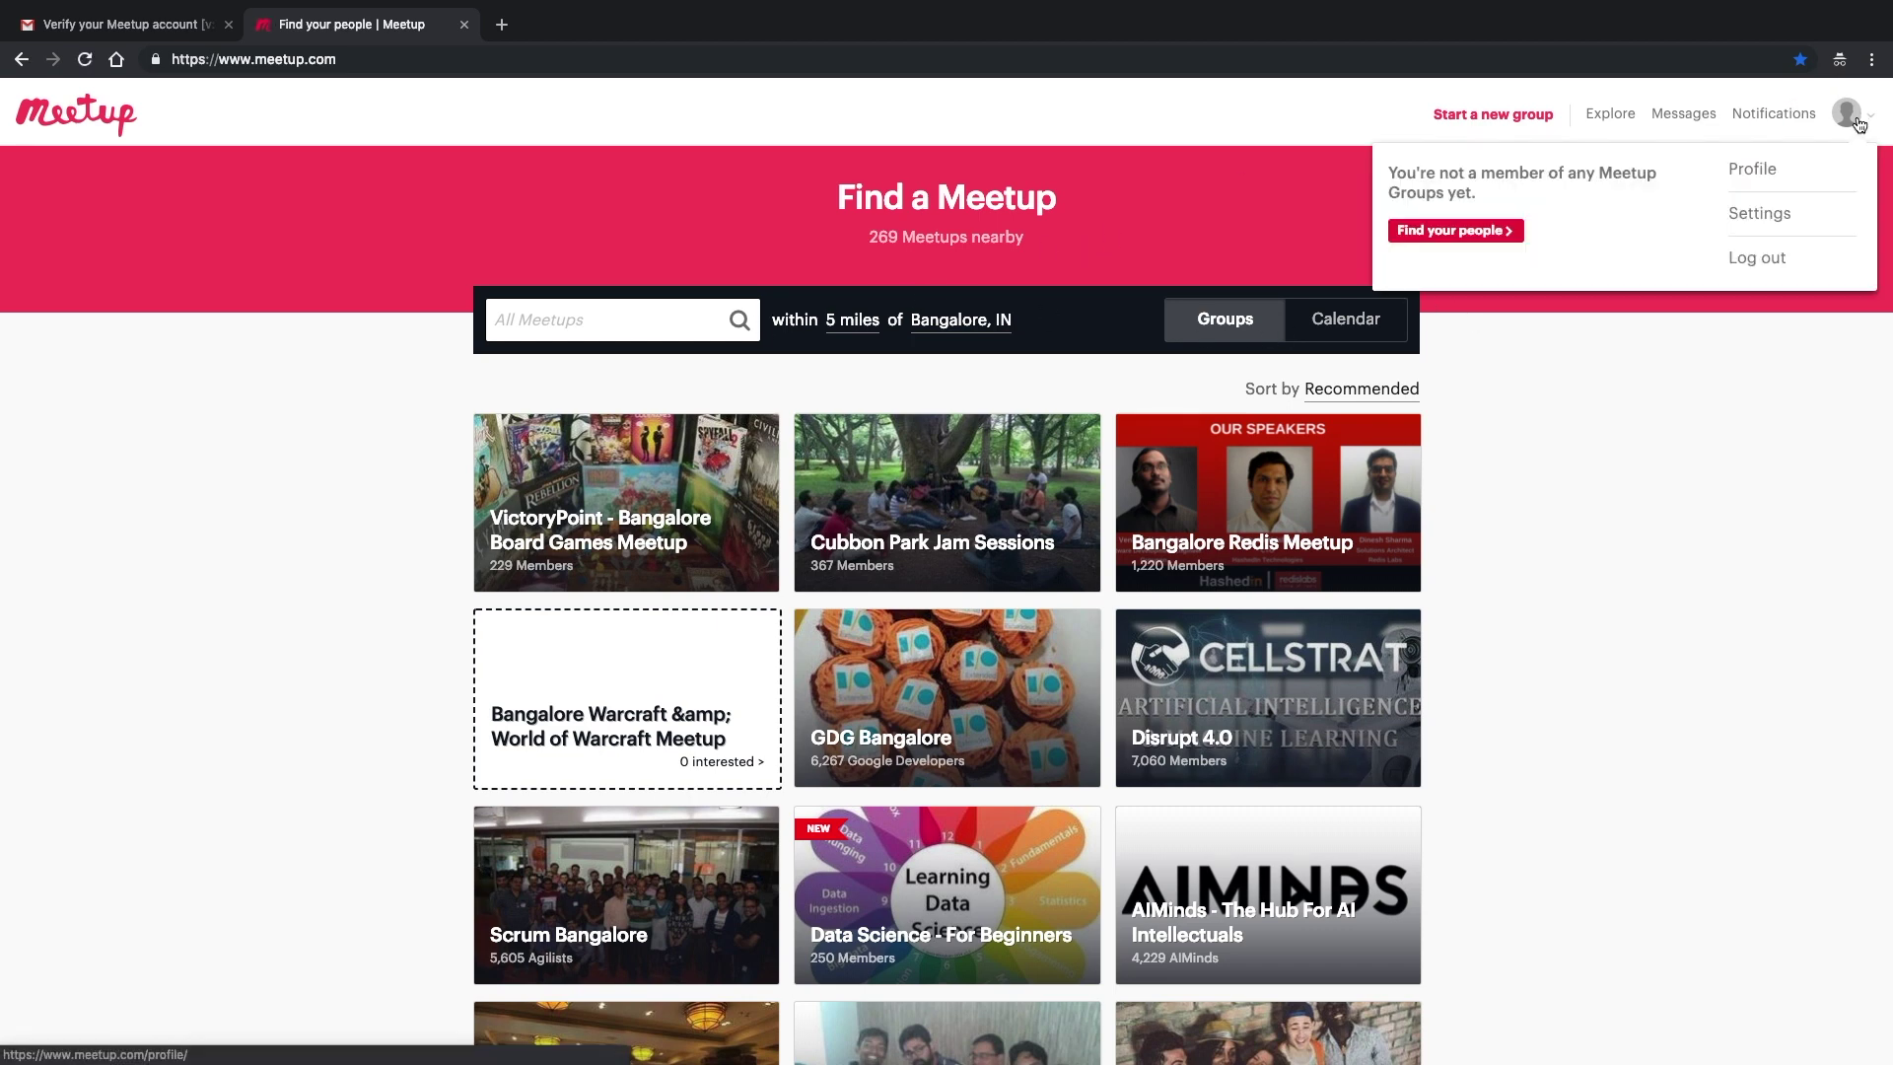
{"action": "left_click", "coordinate": [1748, 177]}
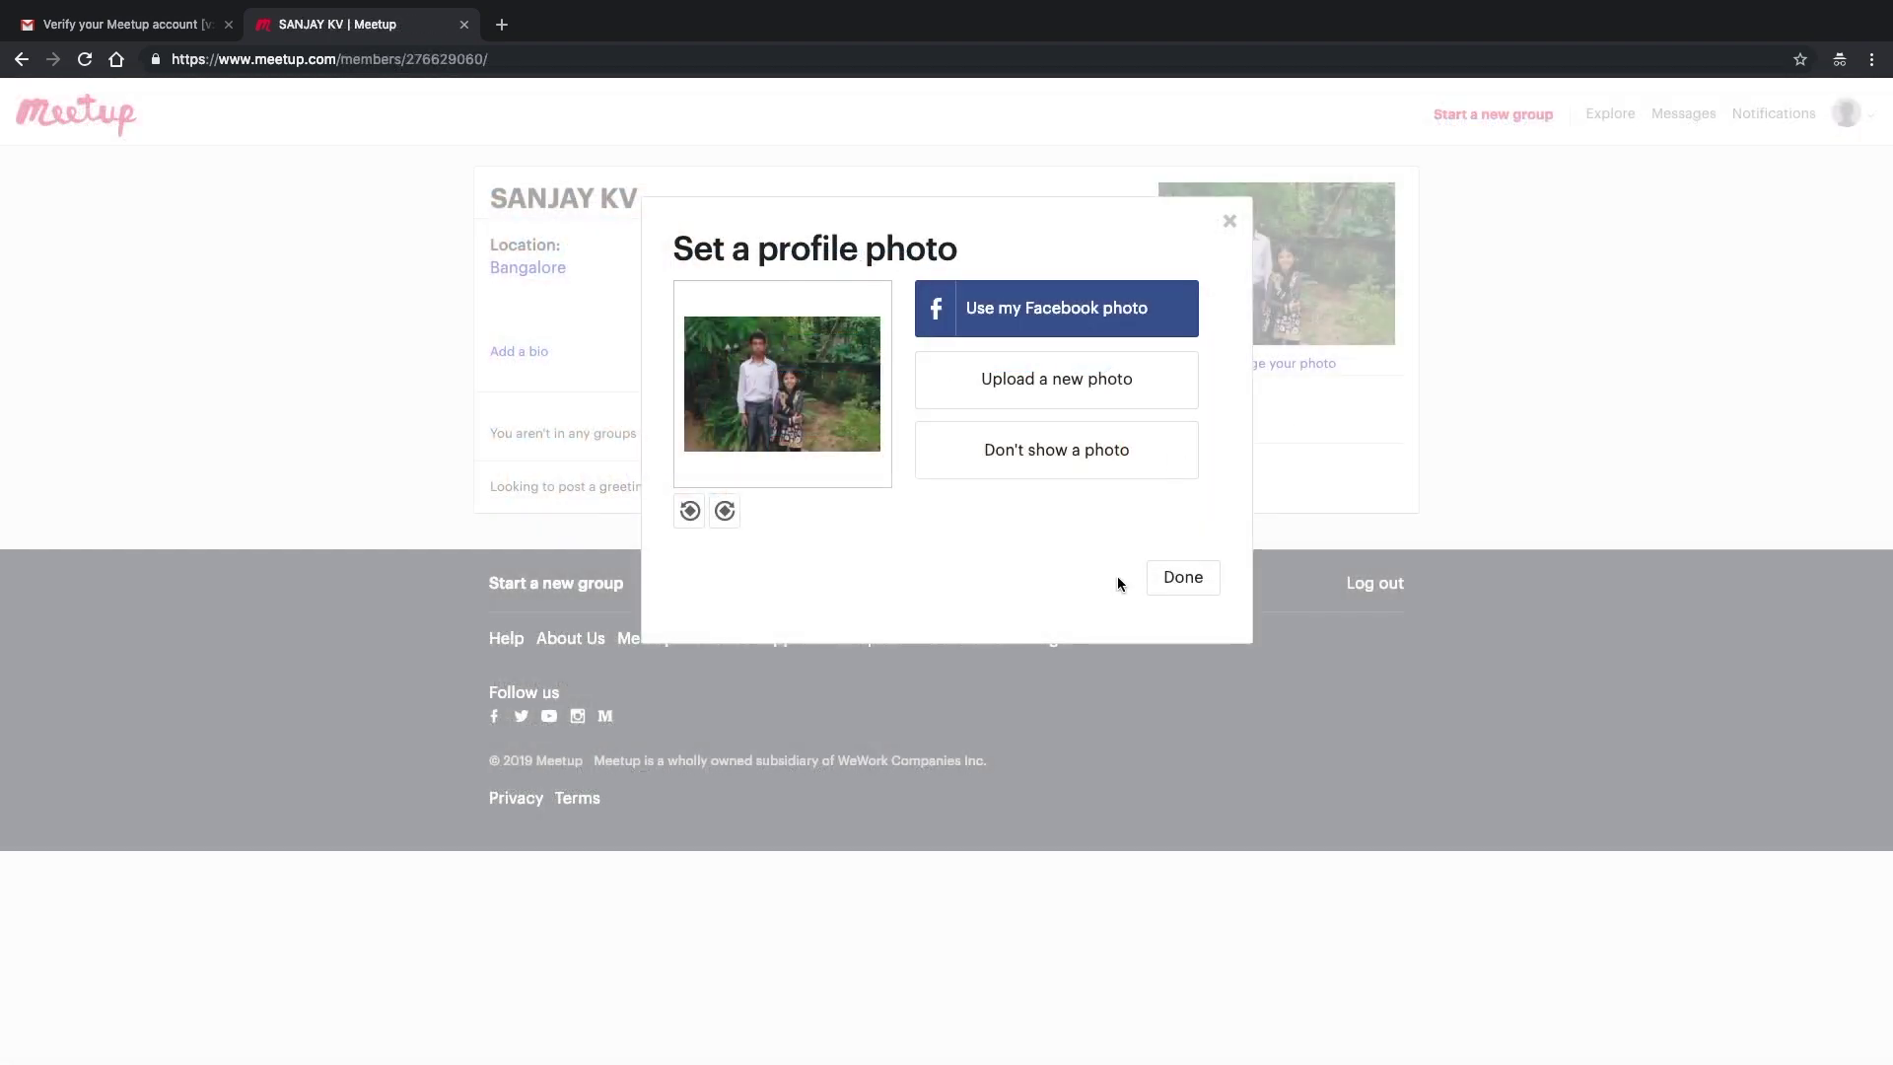
{"action": "left_click", "coordinate": [1166, 588]}
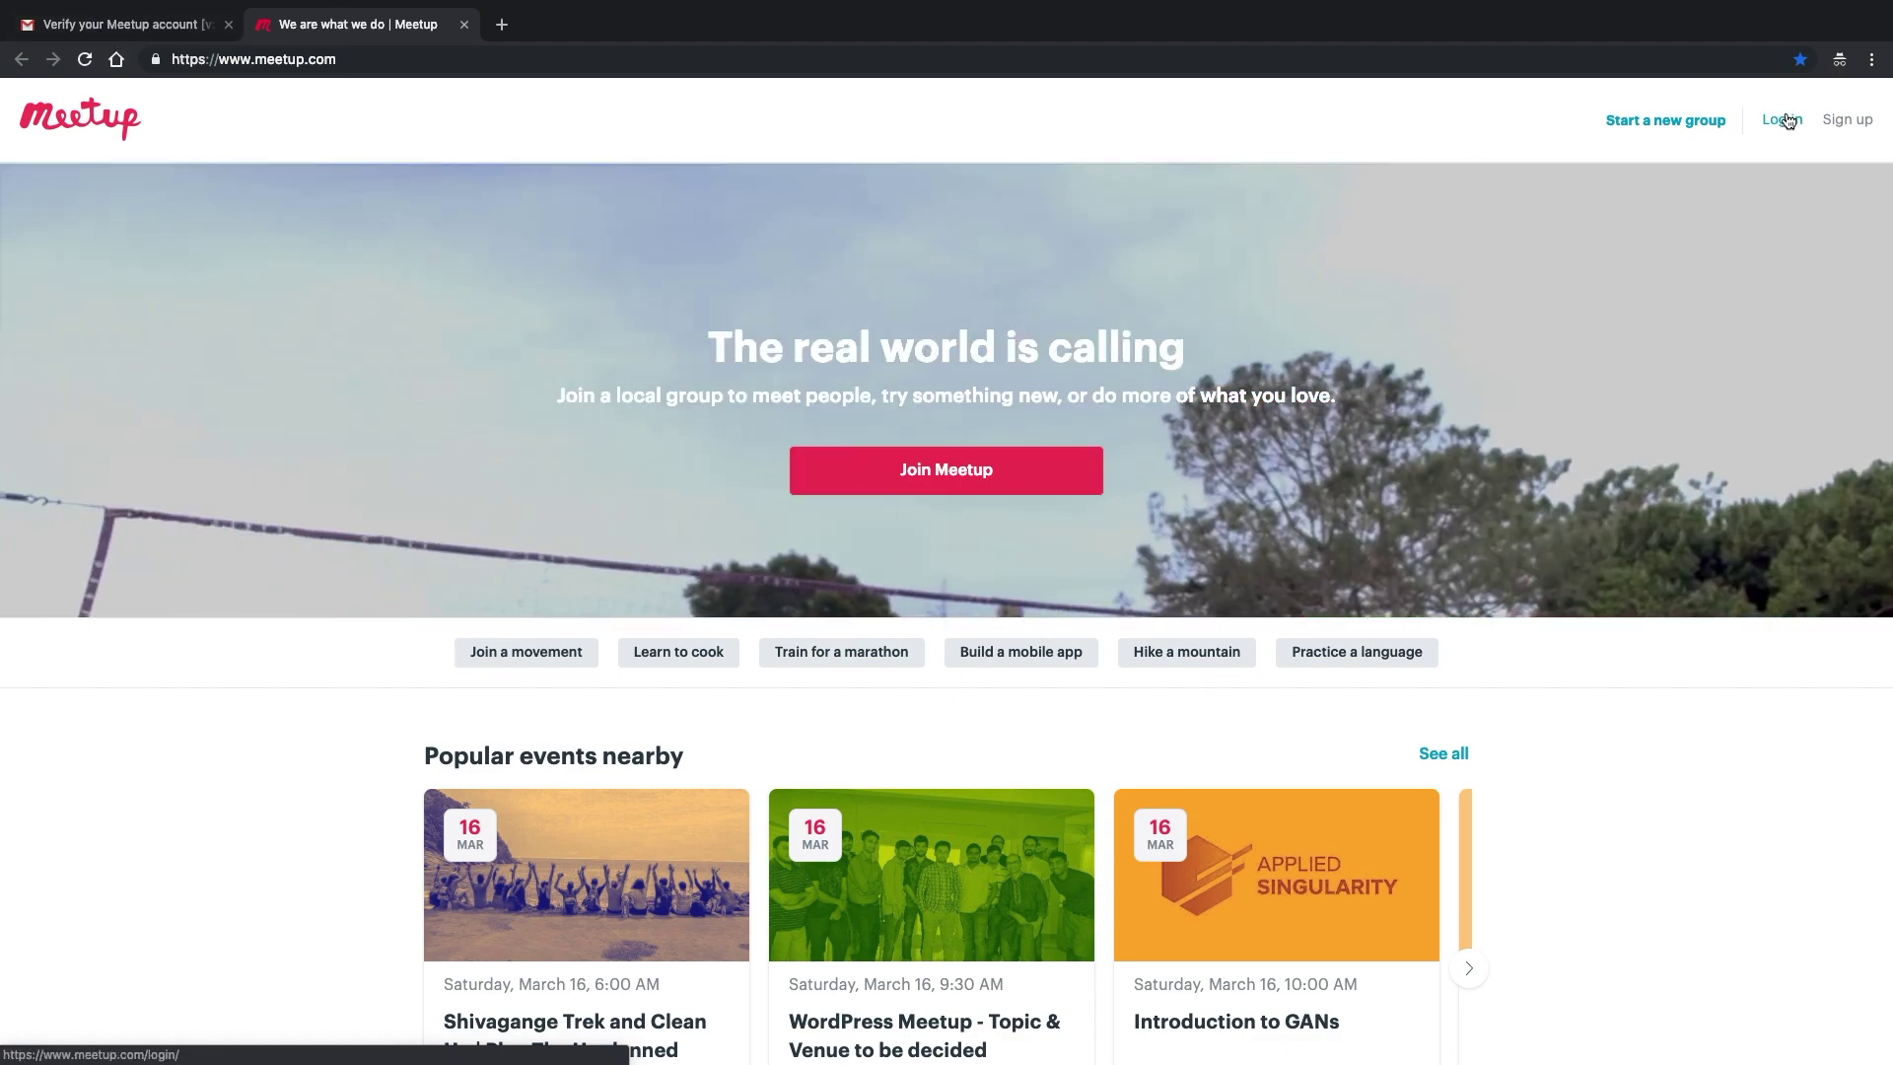
{"action": "left_click", "coordinate": [1787, 120]}
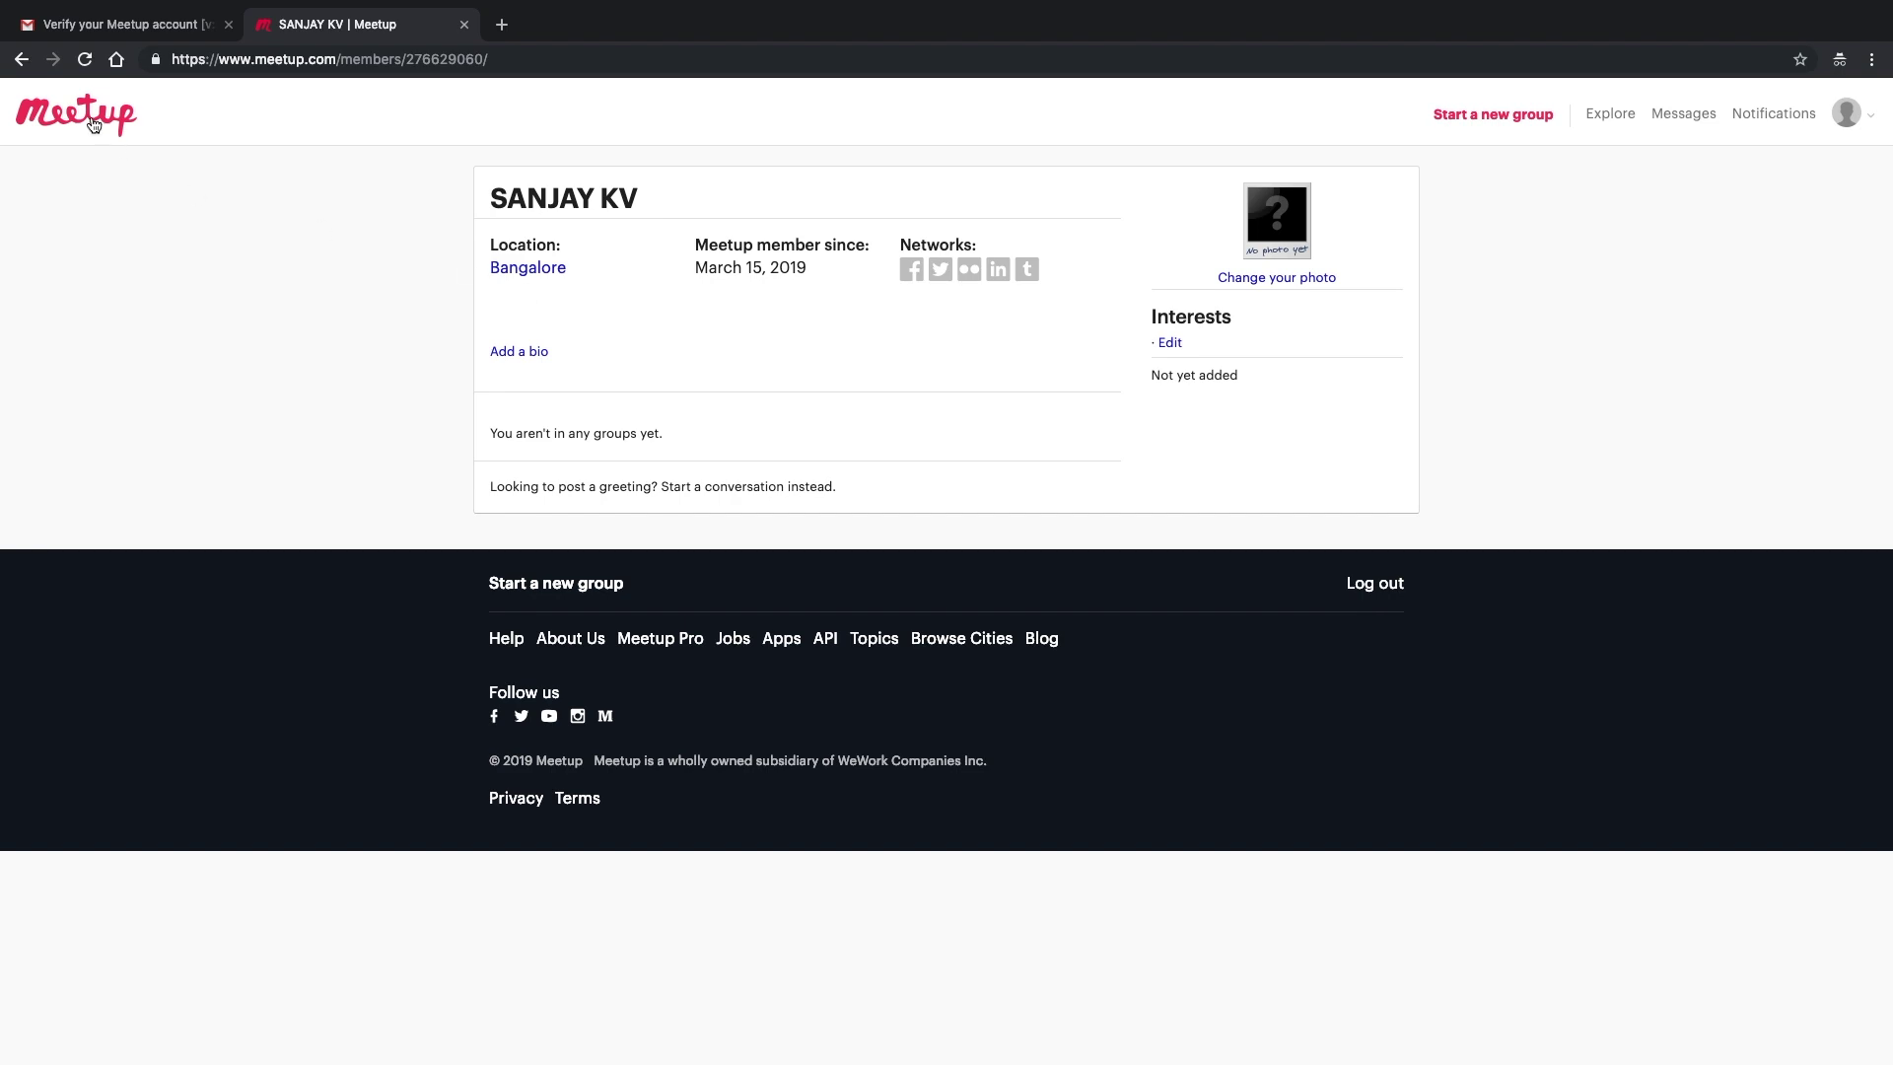
{"action": "left_click", "coordinate": [19, 60]}
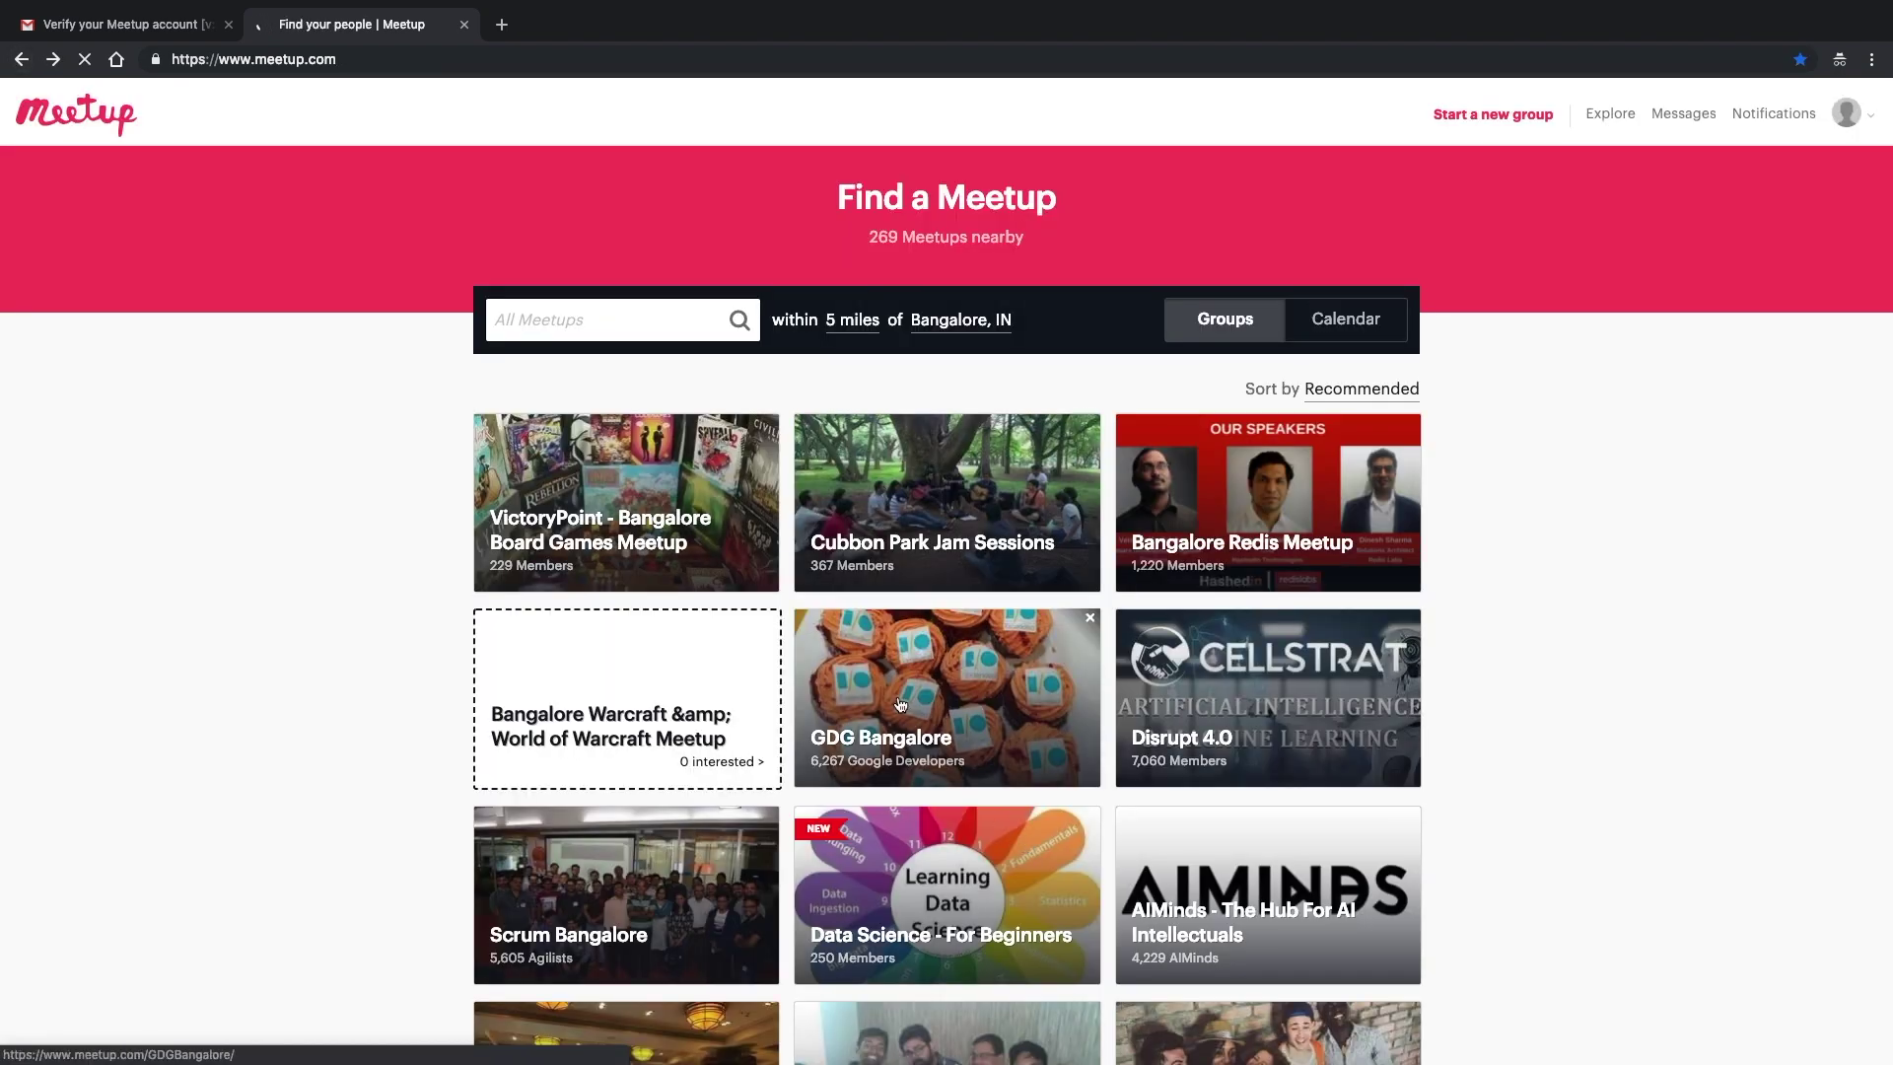
{"action": "scroll", "coordinate": [1045, 718], "scroll_direction": "down", "scroll_amount": 3}
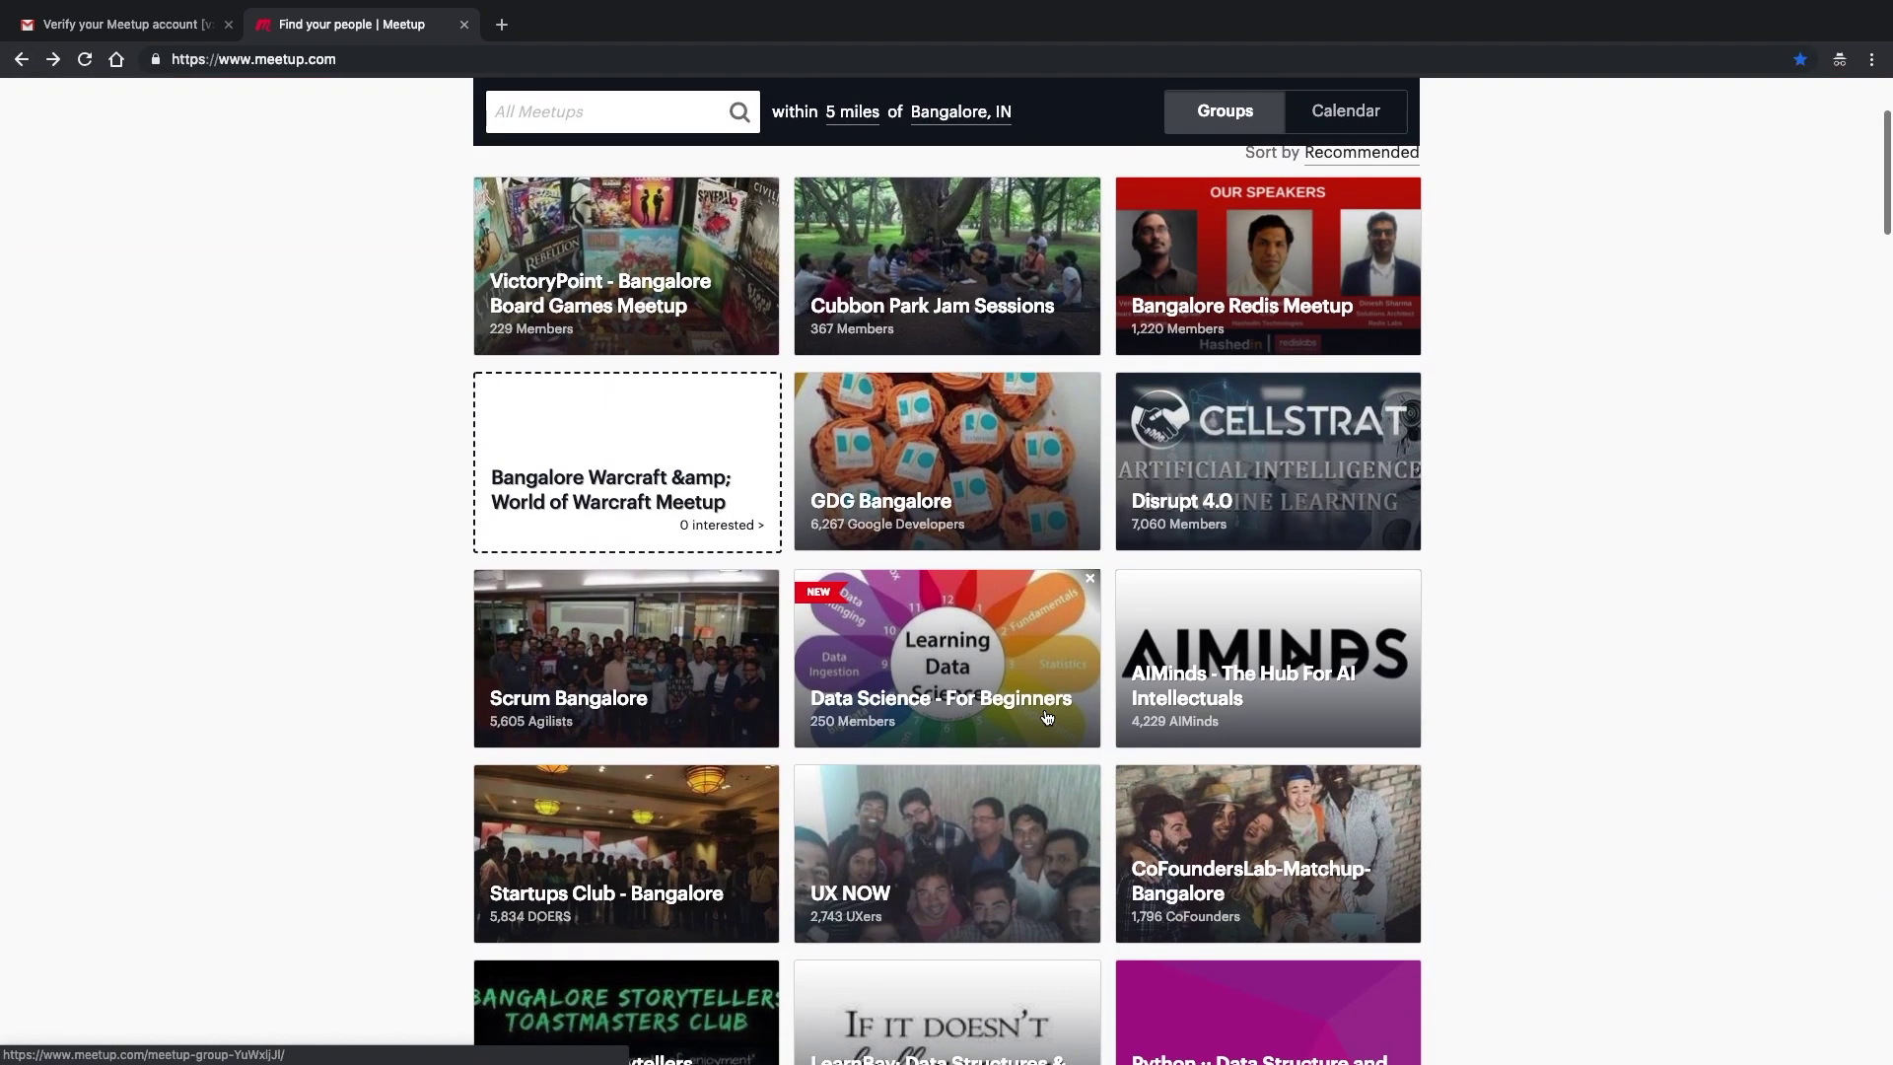
{"action": "left_click", "coordinate": [958, 472]}
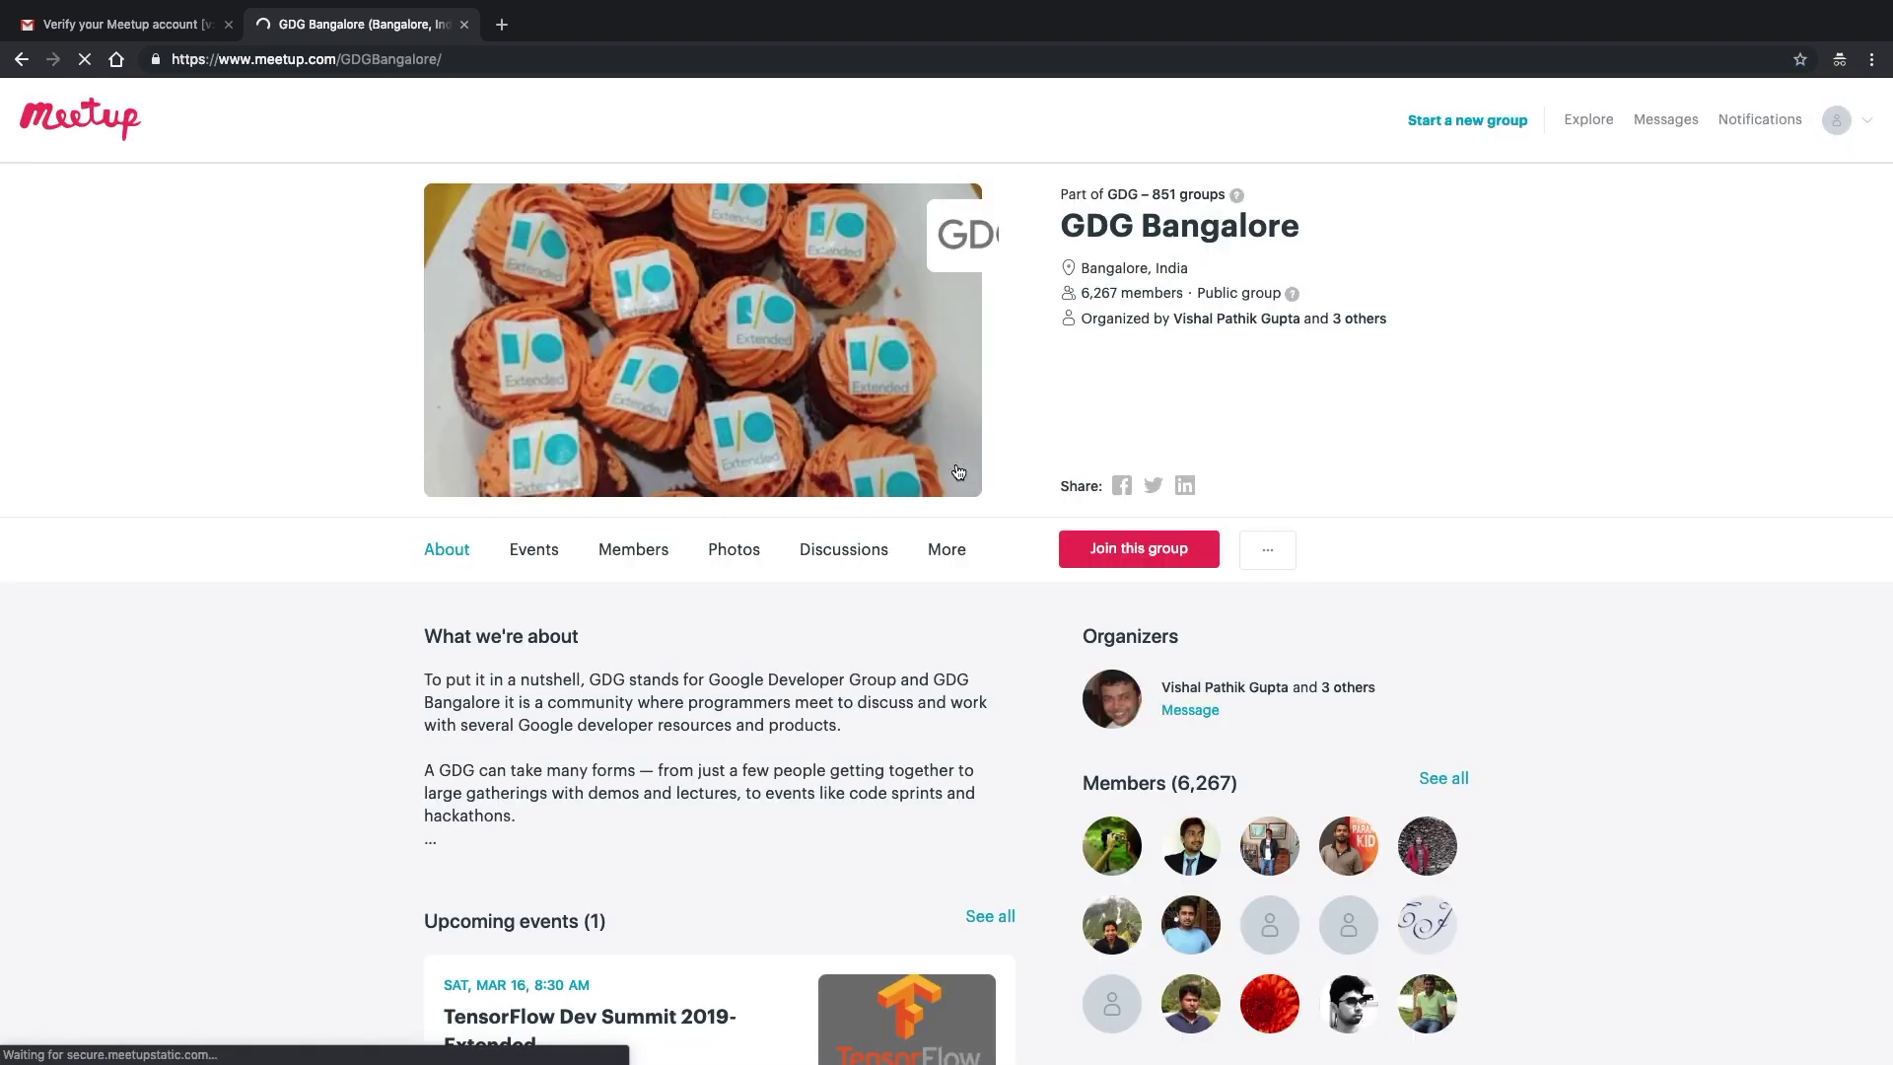
{"action": "scroll", "coordinate": [1043, 460], "scroll_direction": "down", "scroll_amount": 6}
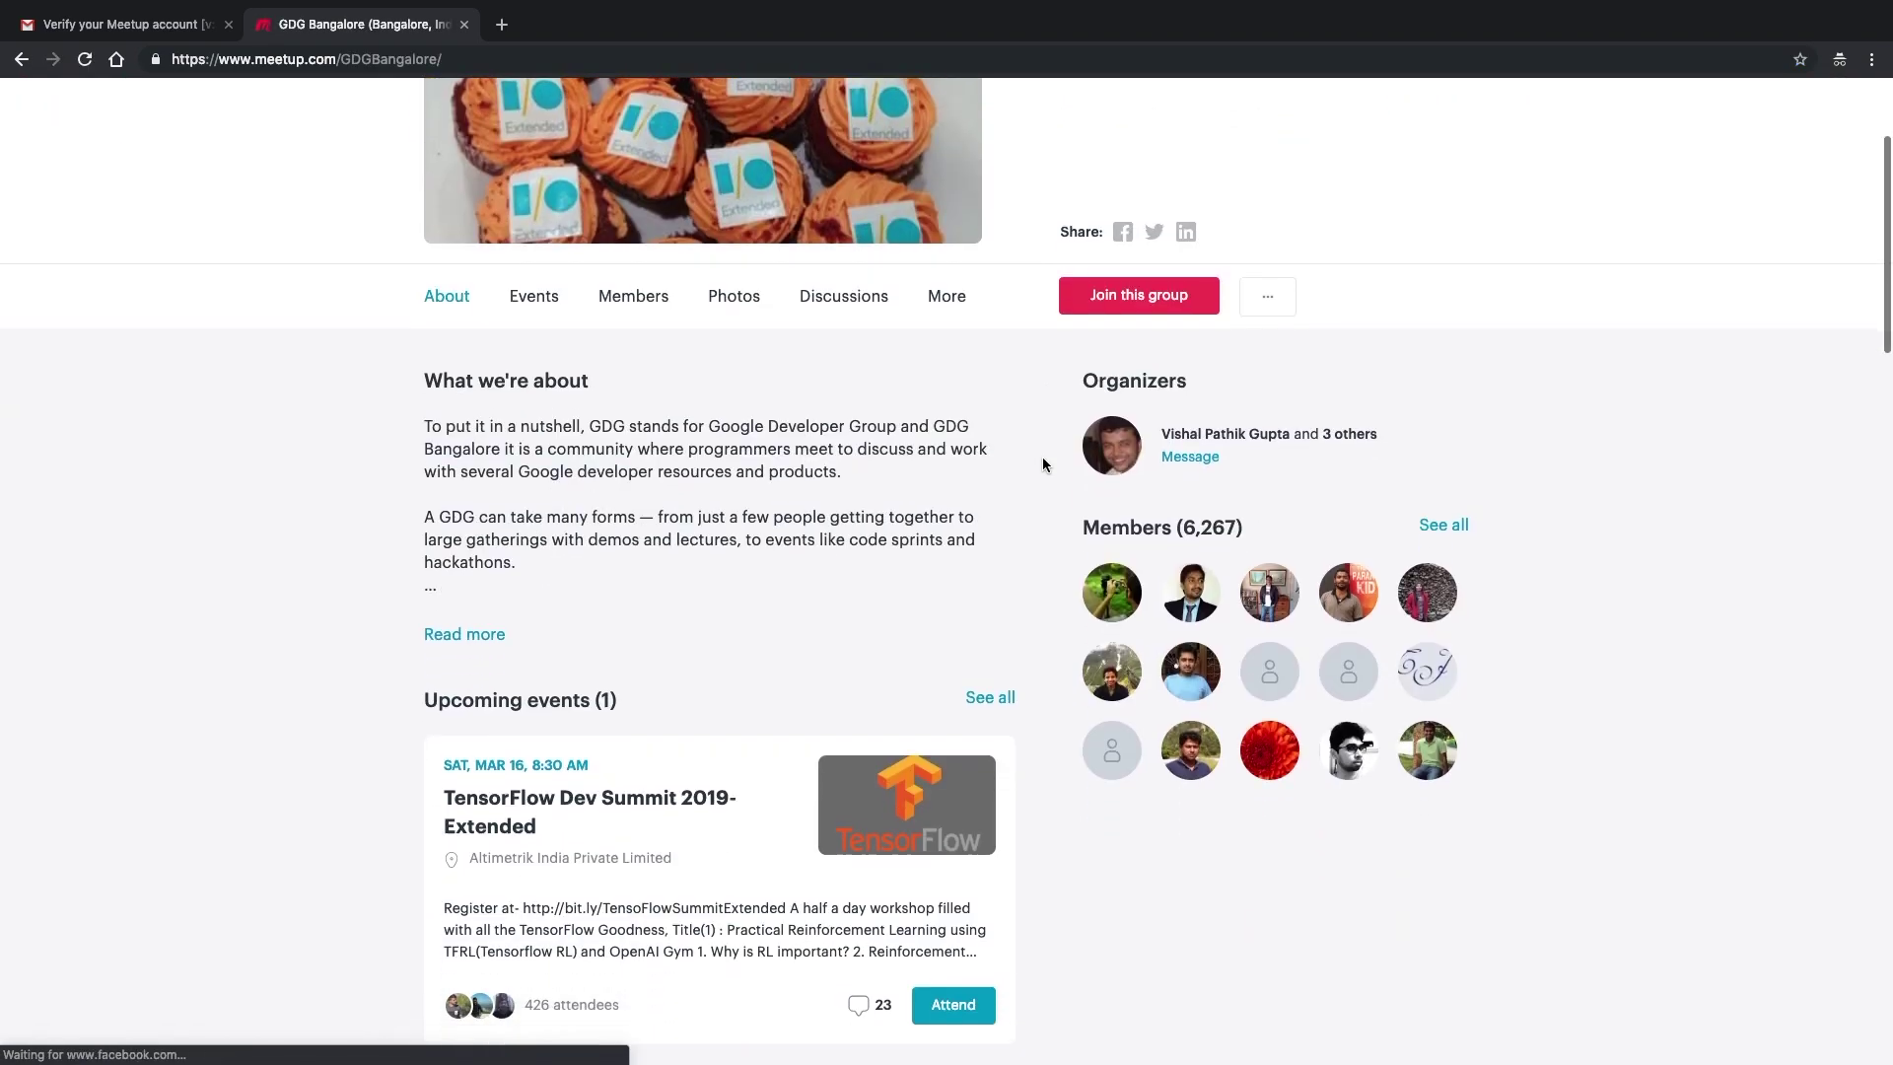
{"action": "scroll", "coordinate": [1043, 458], "scroll_direction": "up", "scroll_amount": 1}
{"action": "key", "text": "alt+Left"}
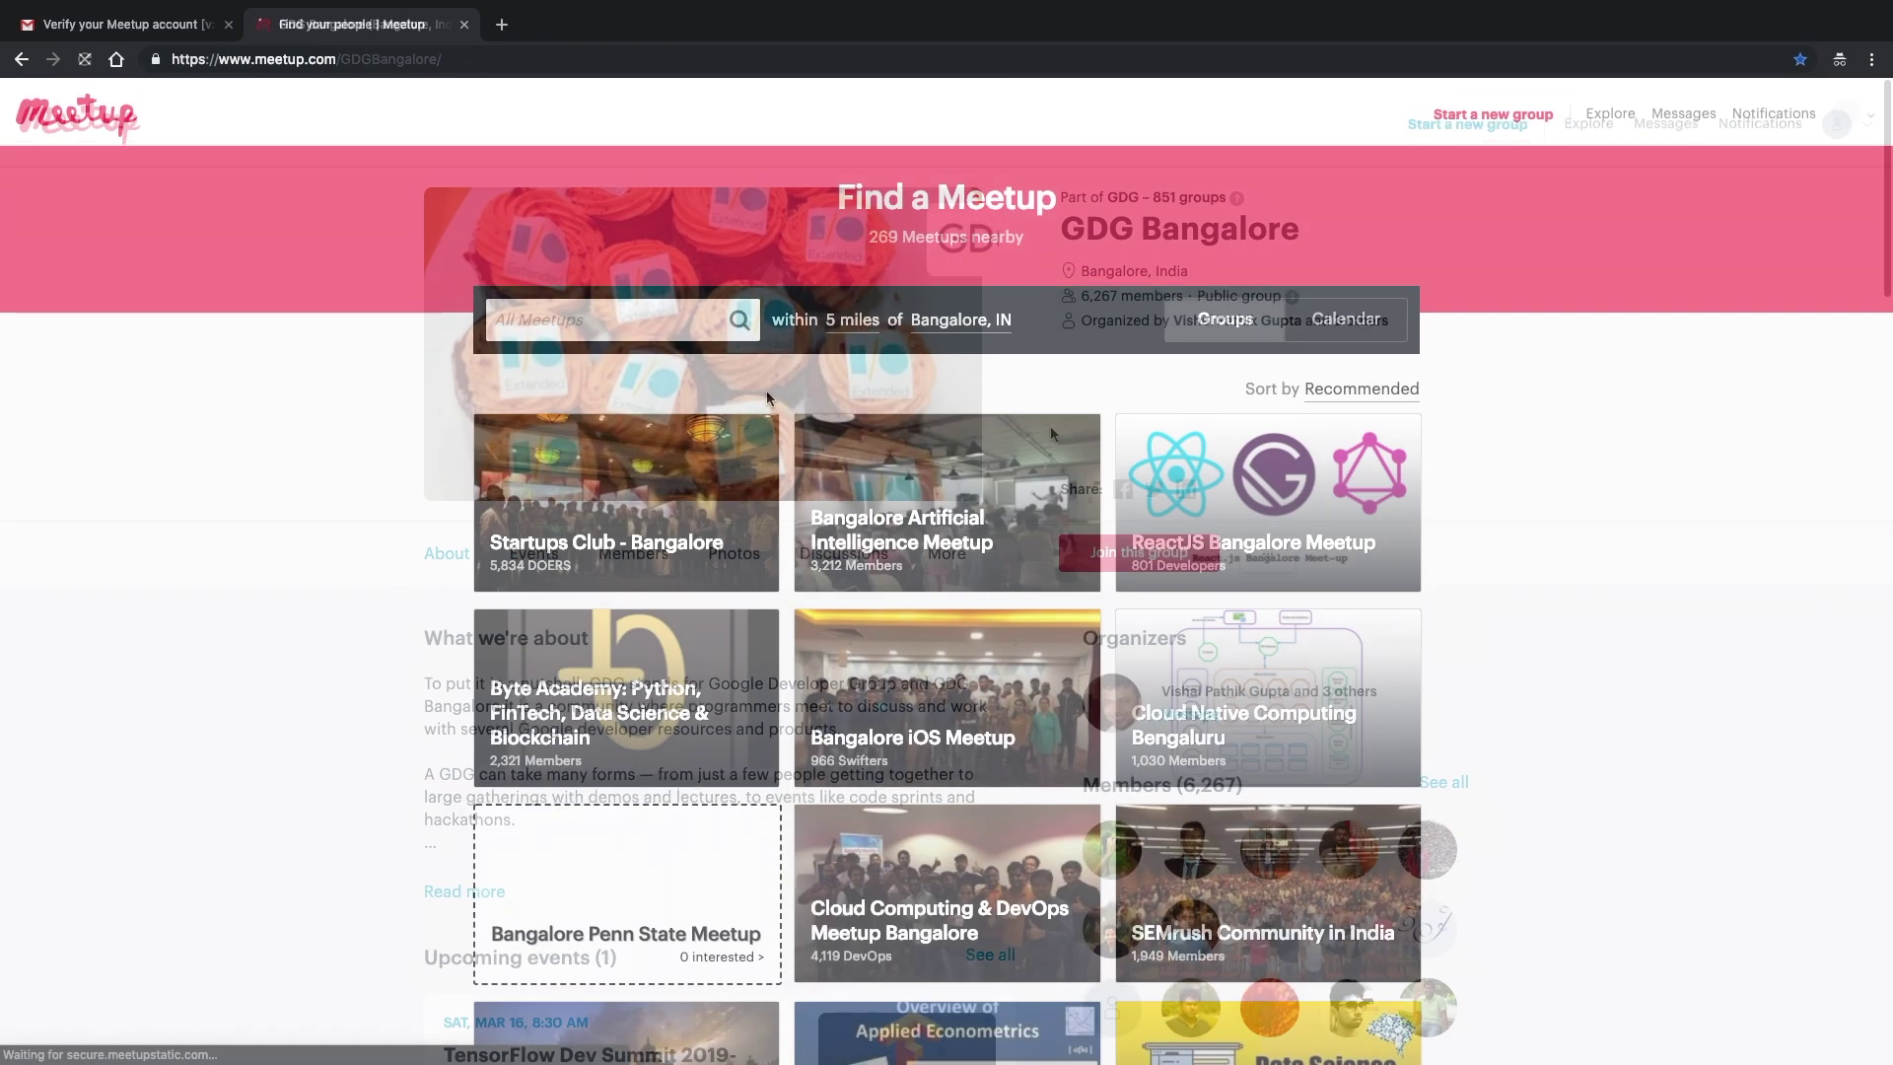
{"action": "scroll", "coordinate": [769, 400], "scroll_direction": "down", "scroll_amount": 4}
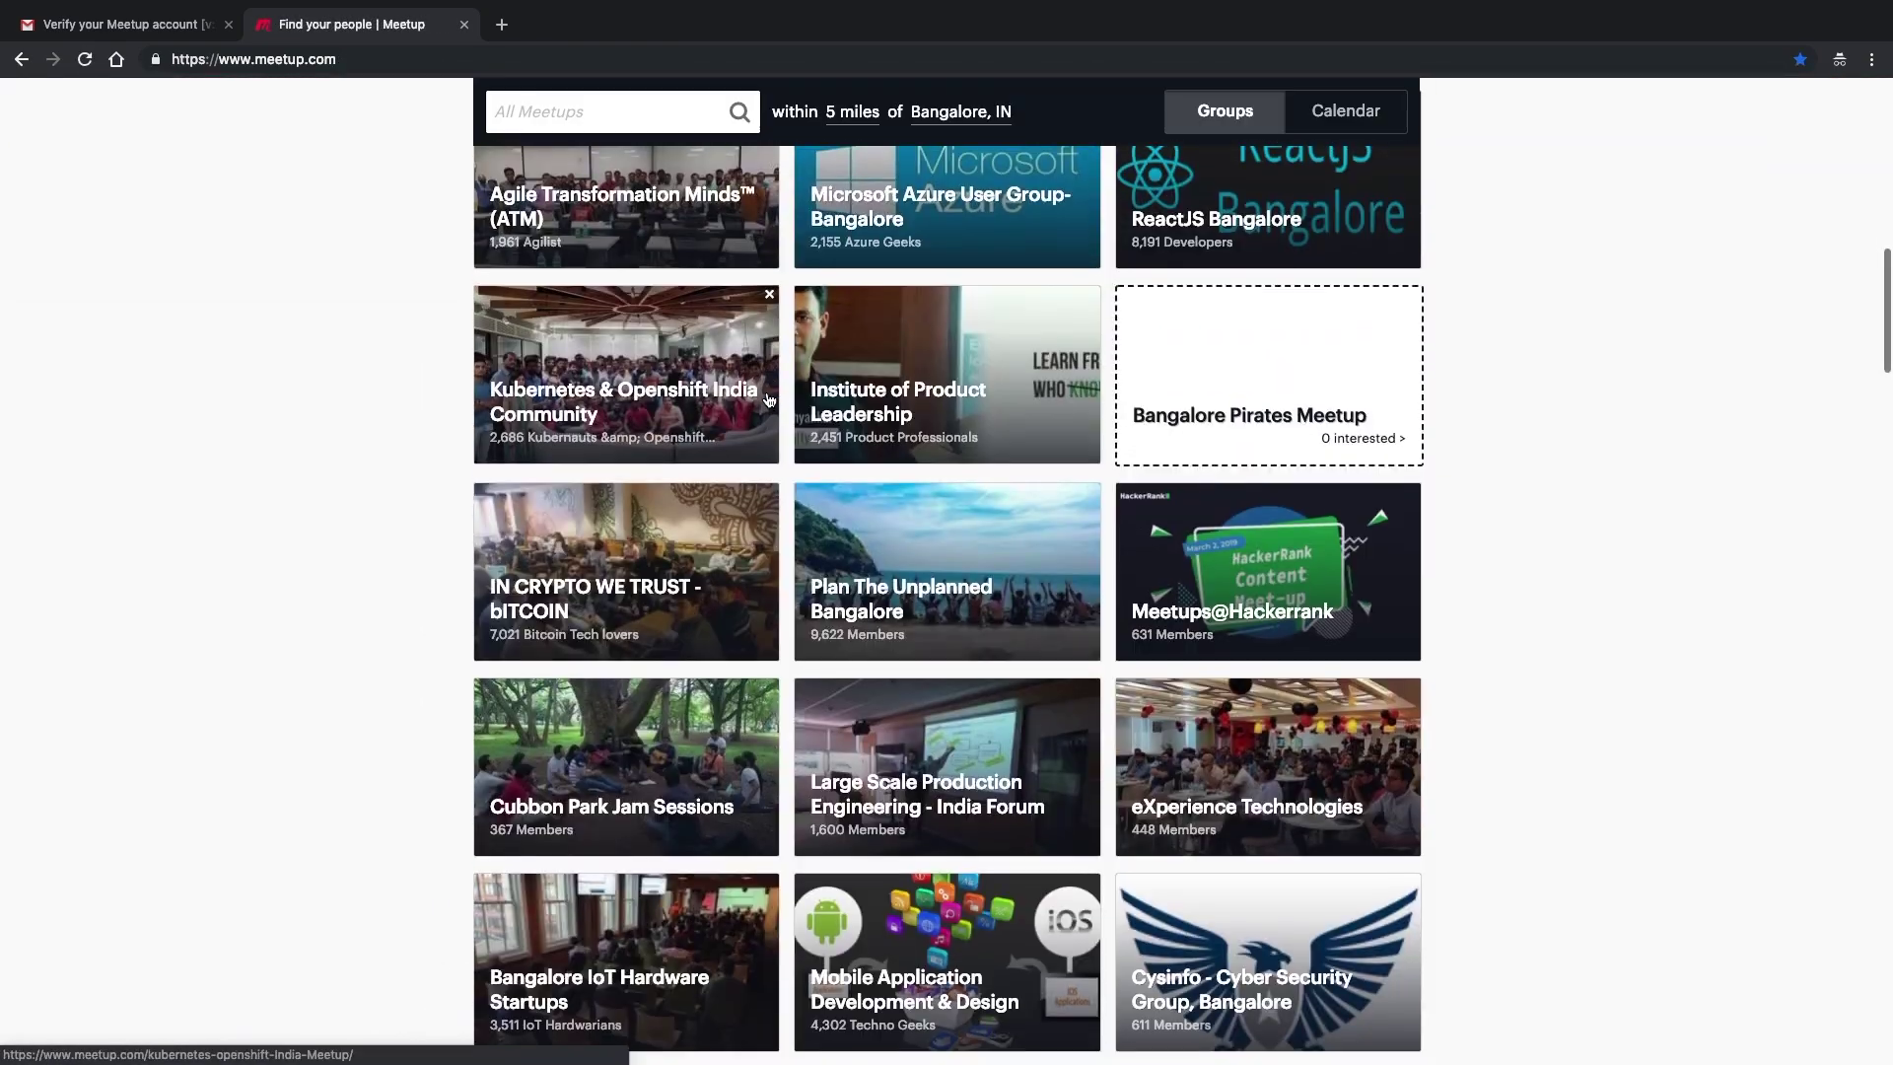
{"action": "scroll", "coordinate": [769, 399], "scroll_direction": "down", "scroll_amount": 15}
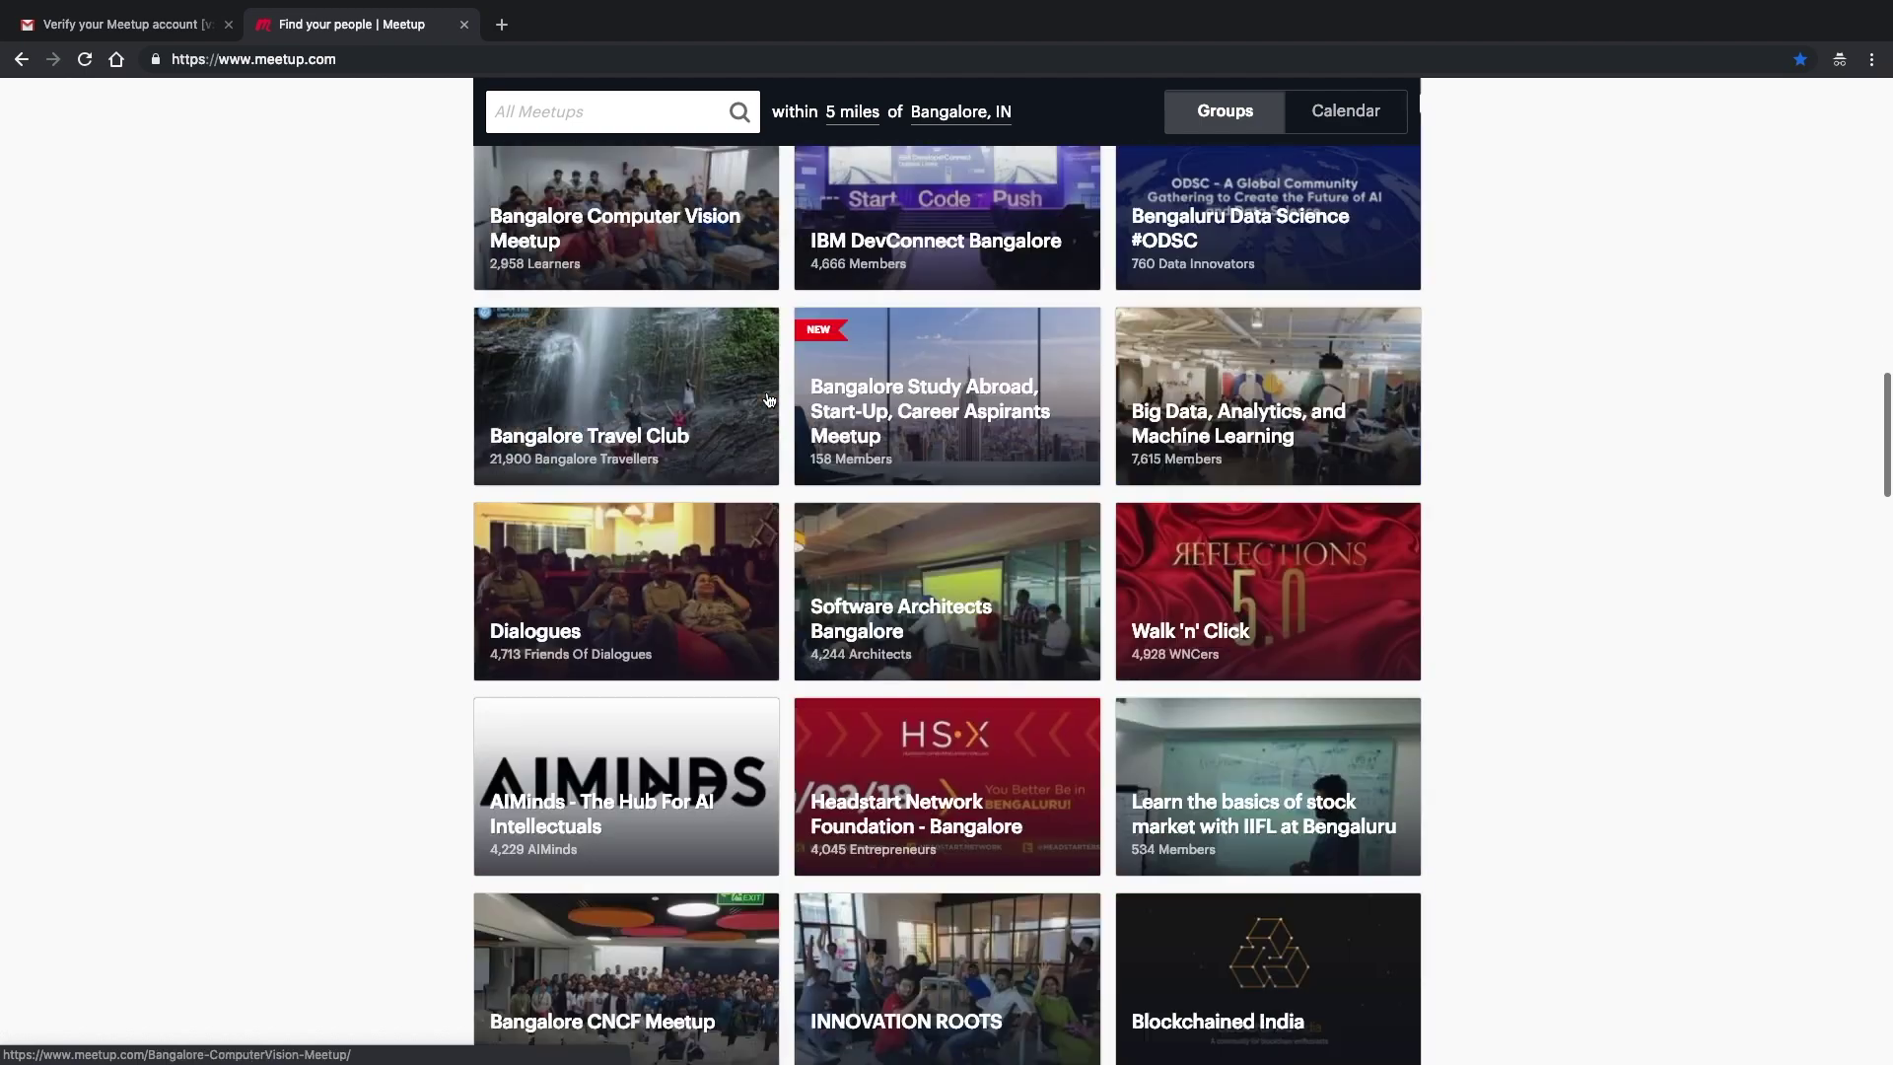
{"action": "scroll", "coordinate": [770, 399], "scroll_direction": "down", "scroll_amount": 9}
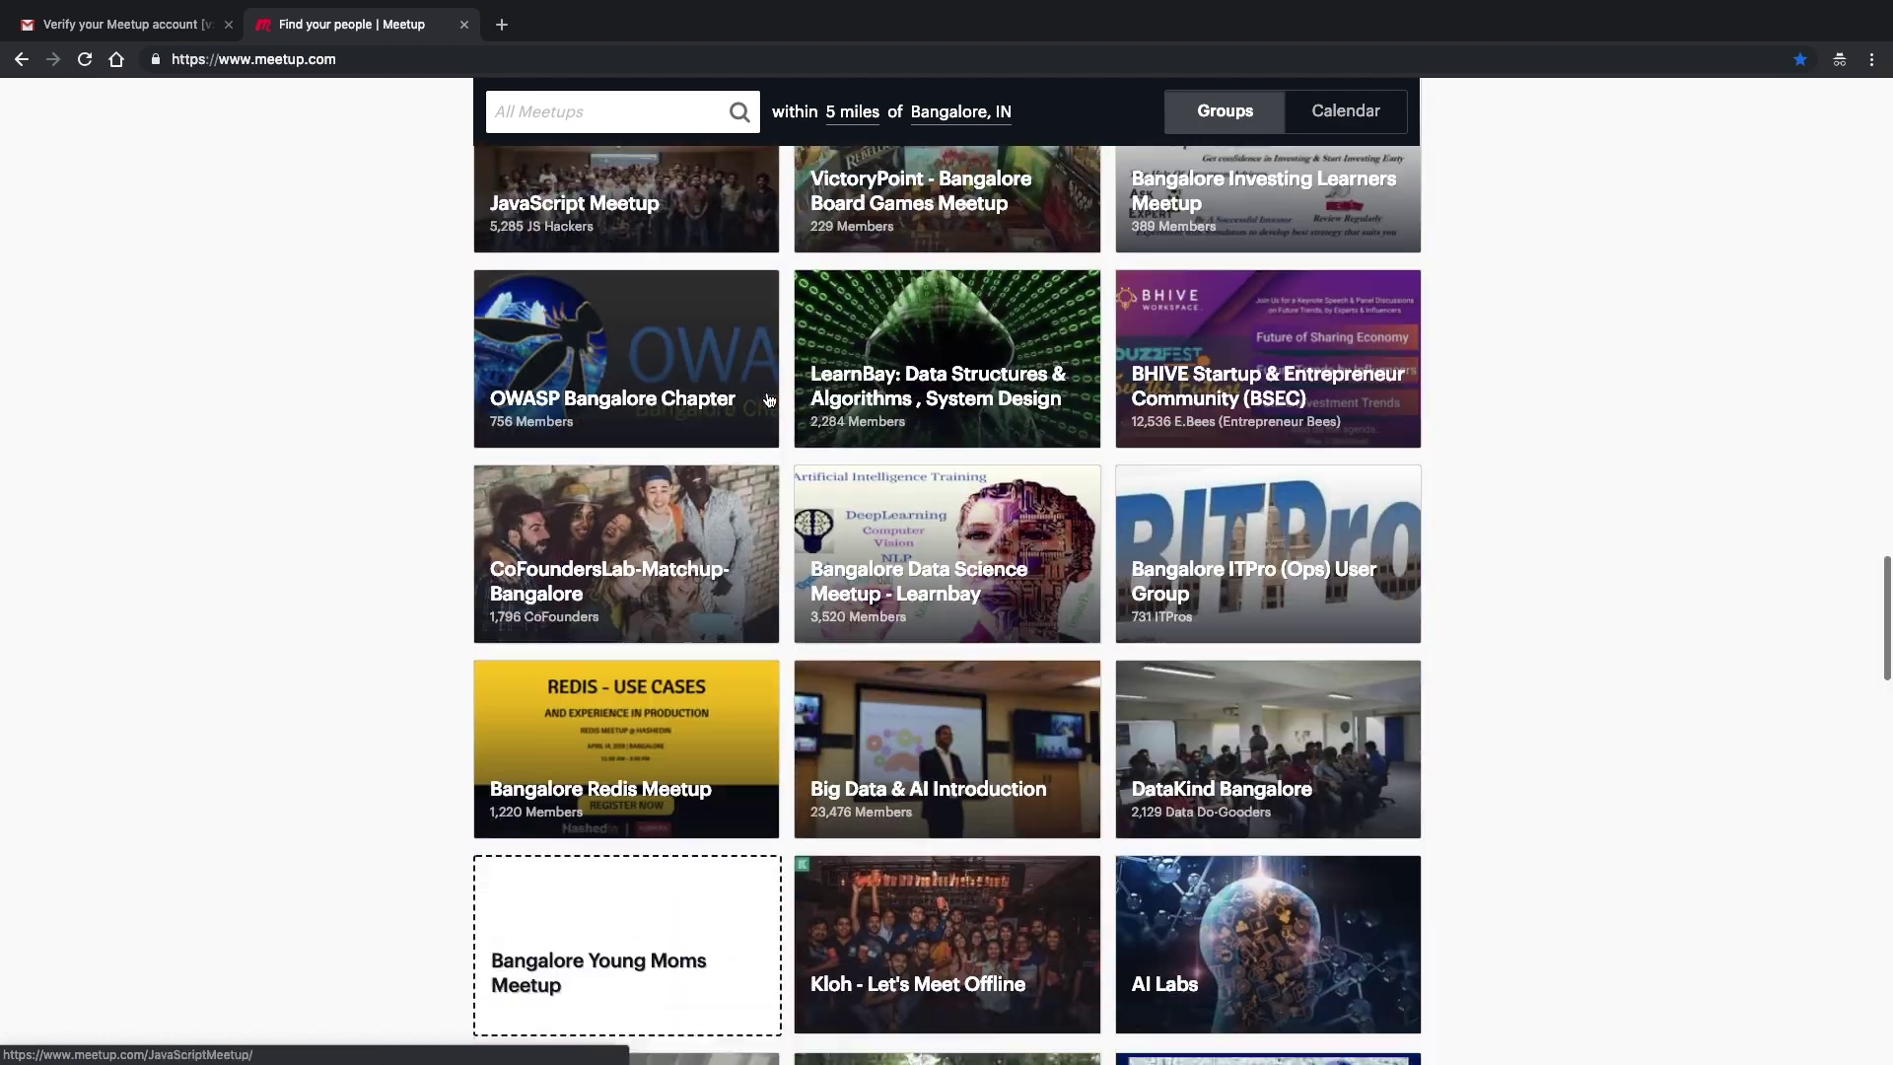
{"action": "scroll", "coordinate": [769, 400], "scroll_direction": "up", "scroll_amount": 20}
{"action": "scroll", "coordinate": [769, 399], "scroll_direction": "down", "scroll_amount": 1}
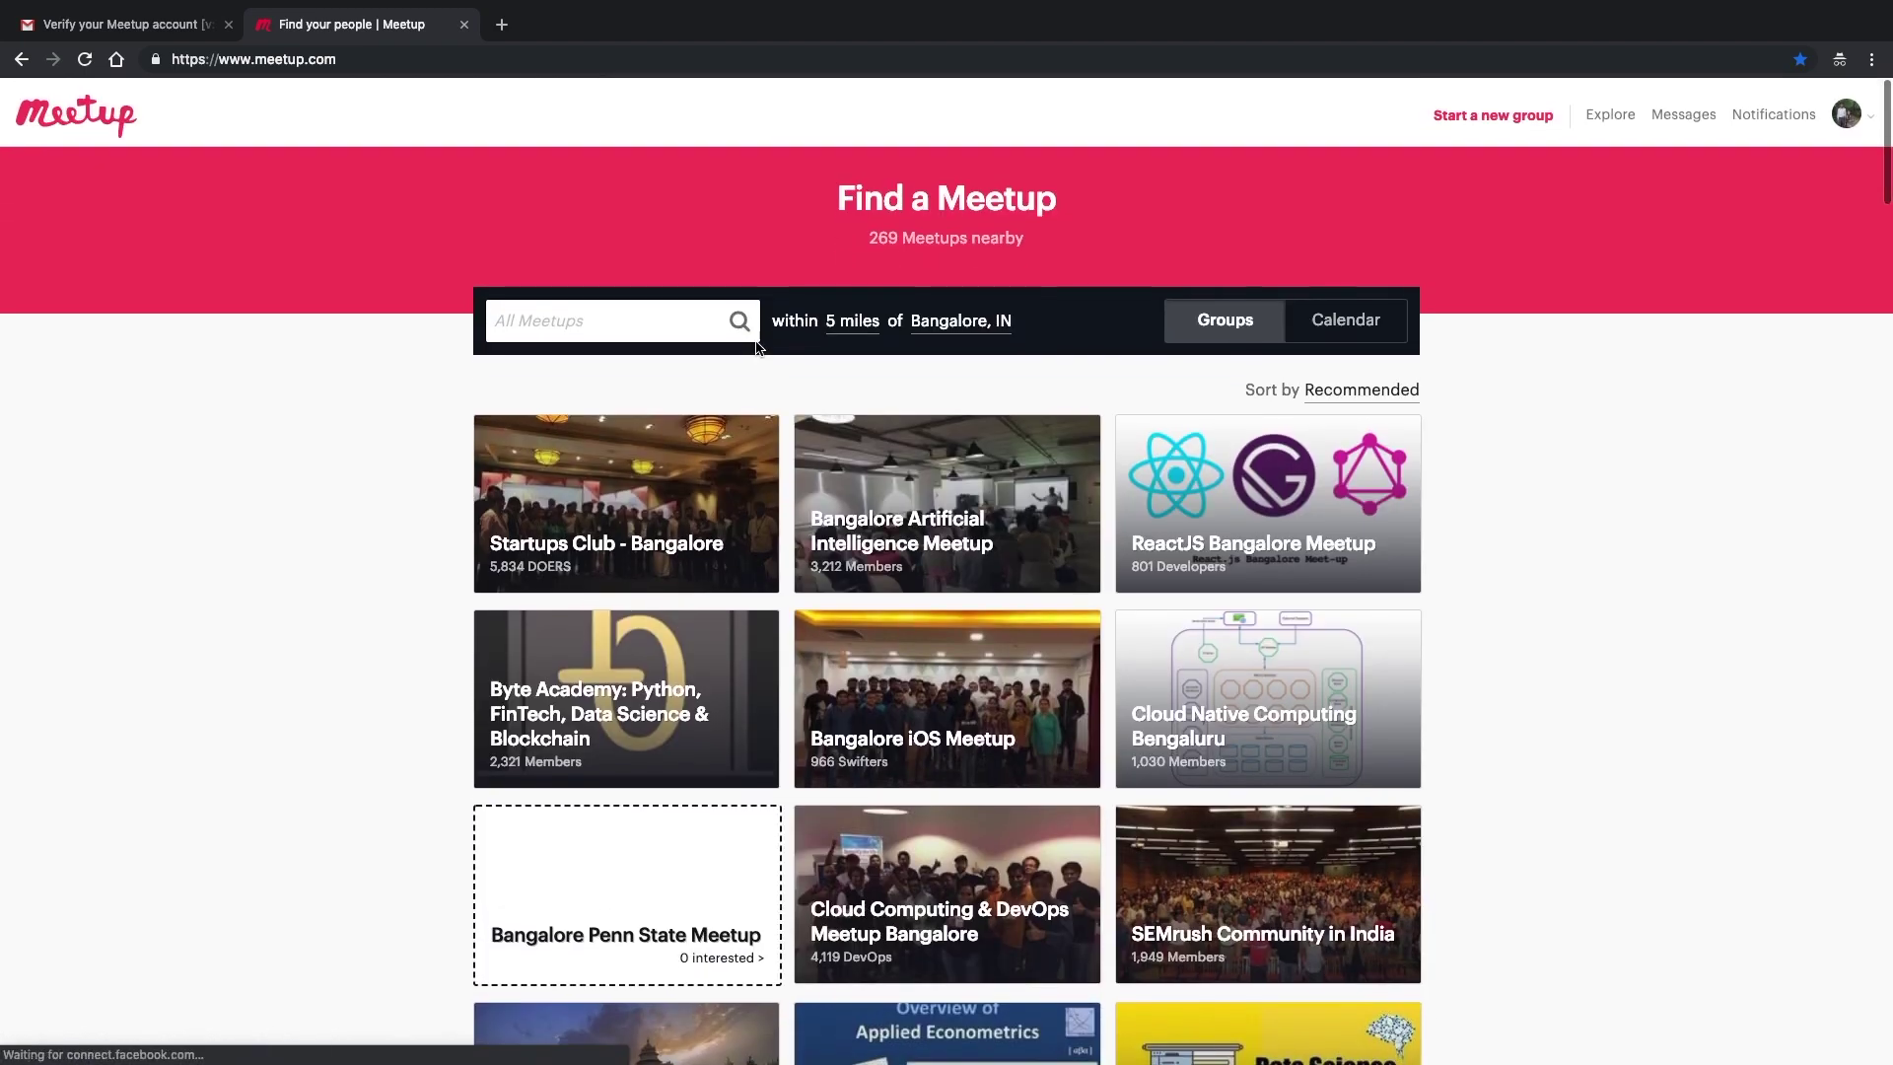
{"action": "left_click", "coordinate": [660, 317]}
- Search for 'gdg bangalore', open the GDG Bangalore group and join it
{"action": "type", "text": "gdg bangalore"}
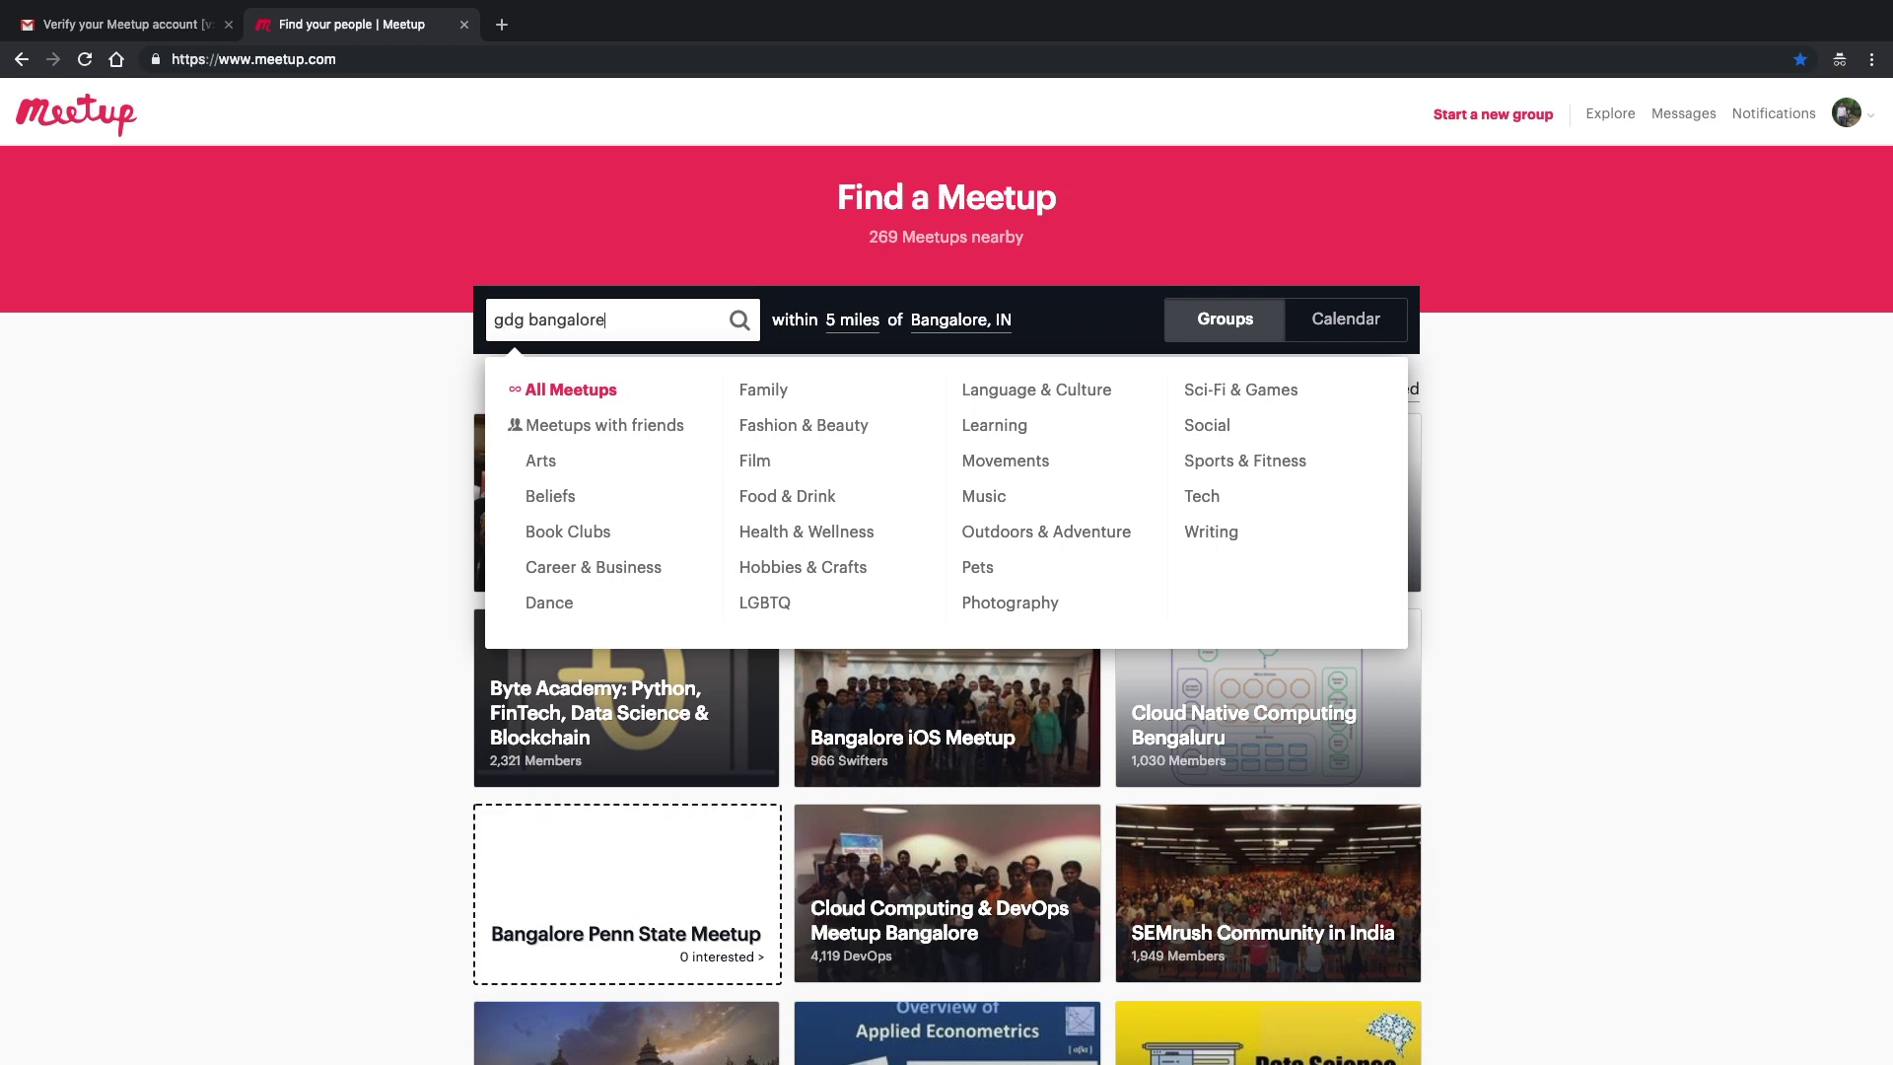
{"action": "key", "text": "Return"}
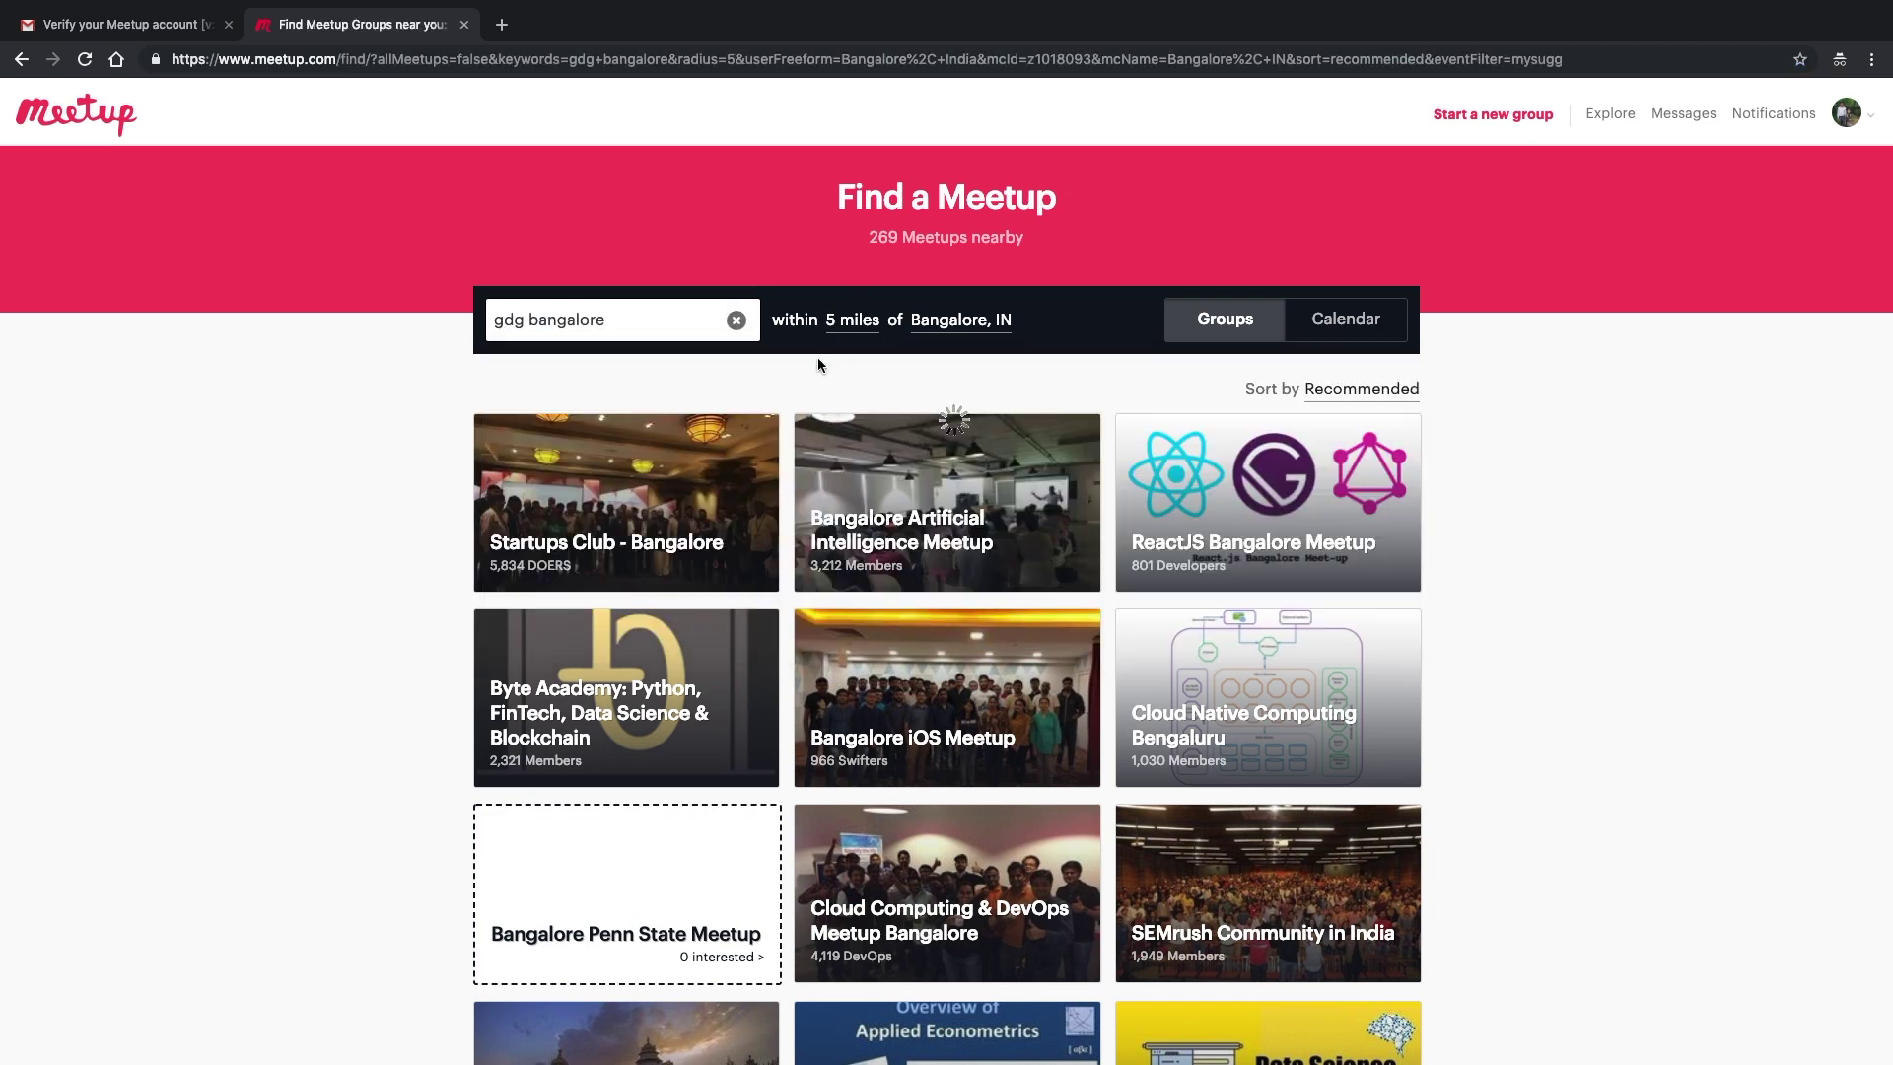
{"action": "left_click", "coordinate": [1002, 508]}
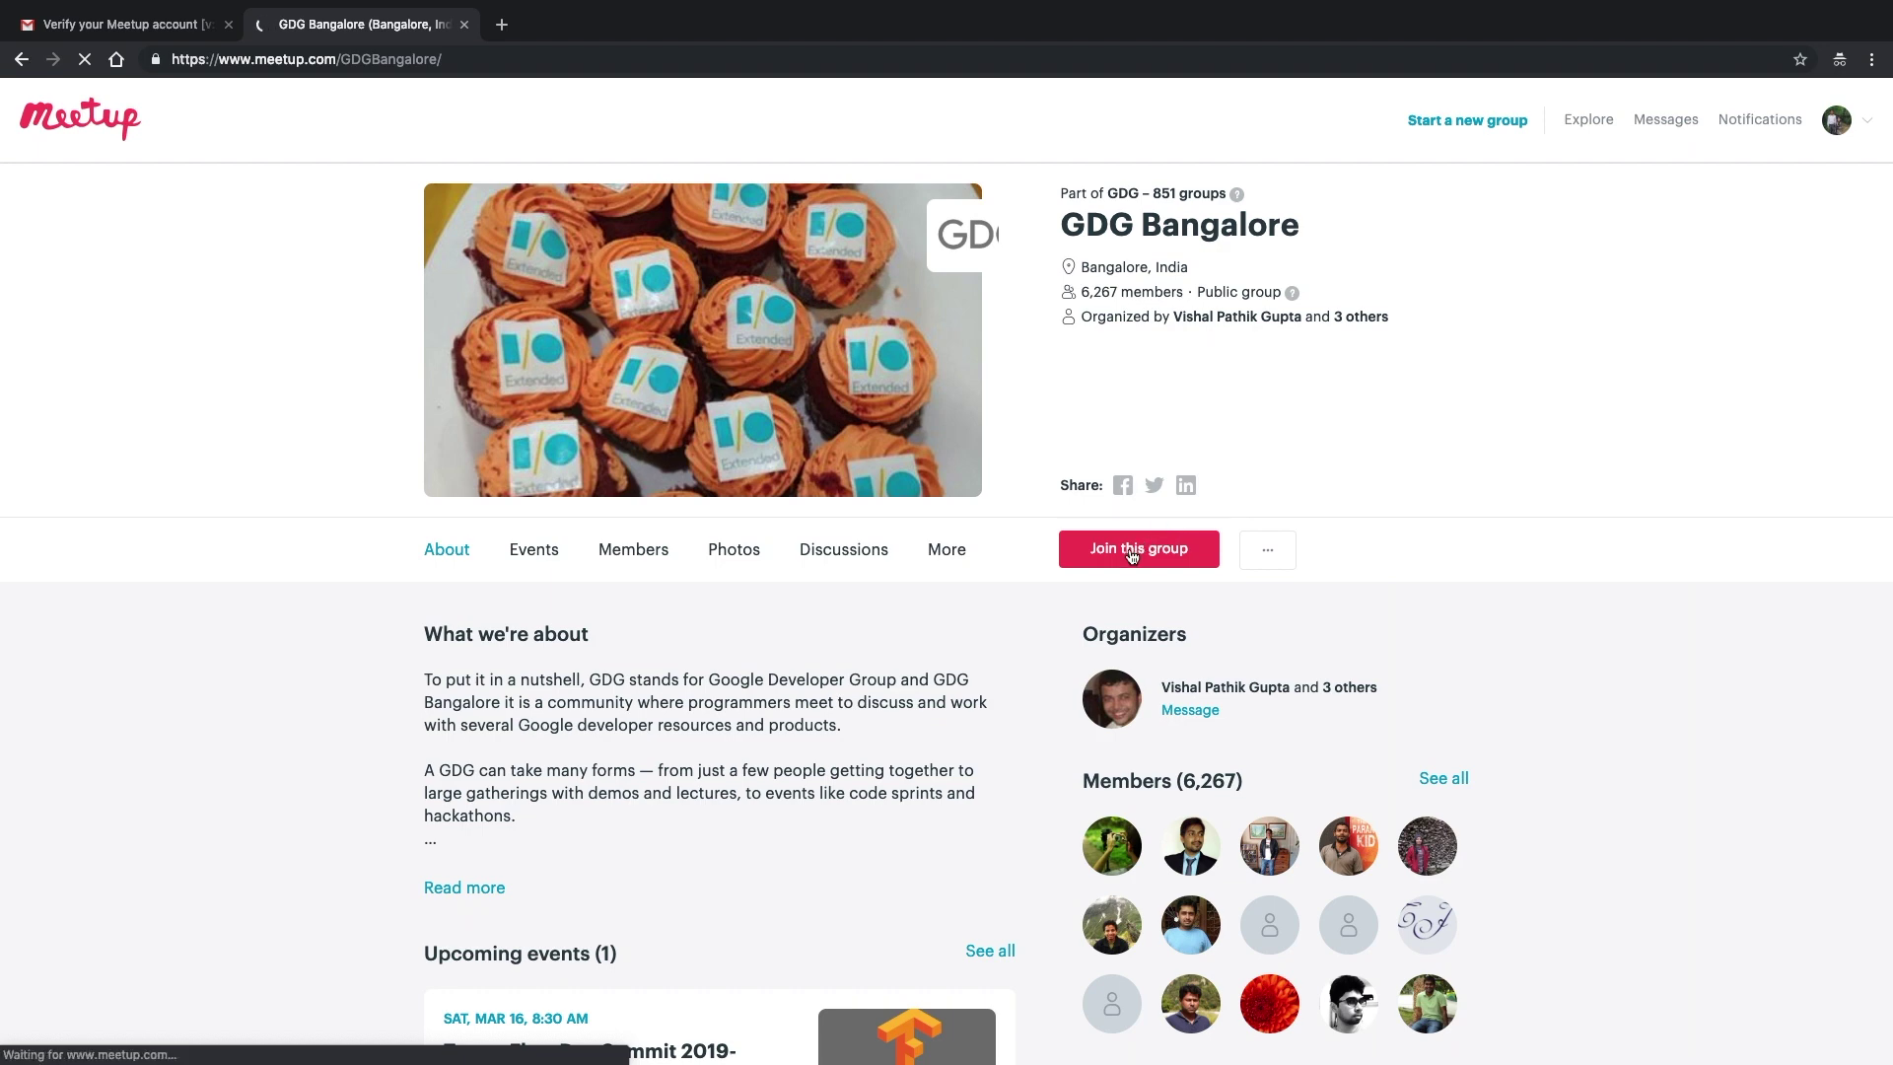
{"action": "left_click", "coordinate": [1132, 555]}
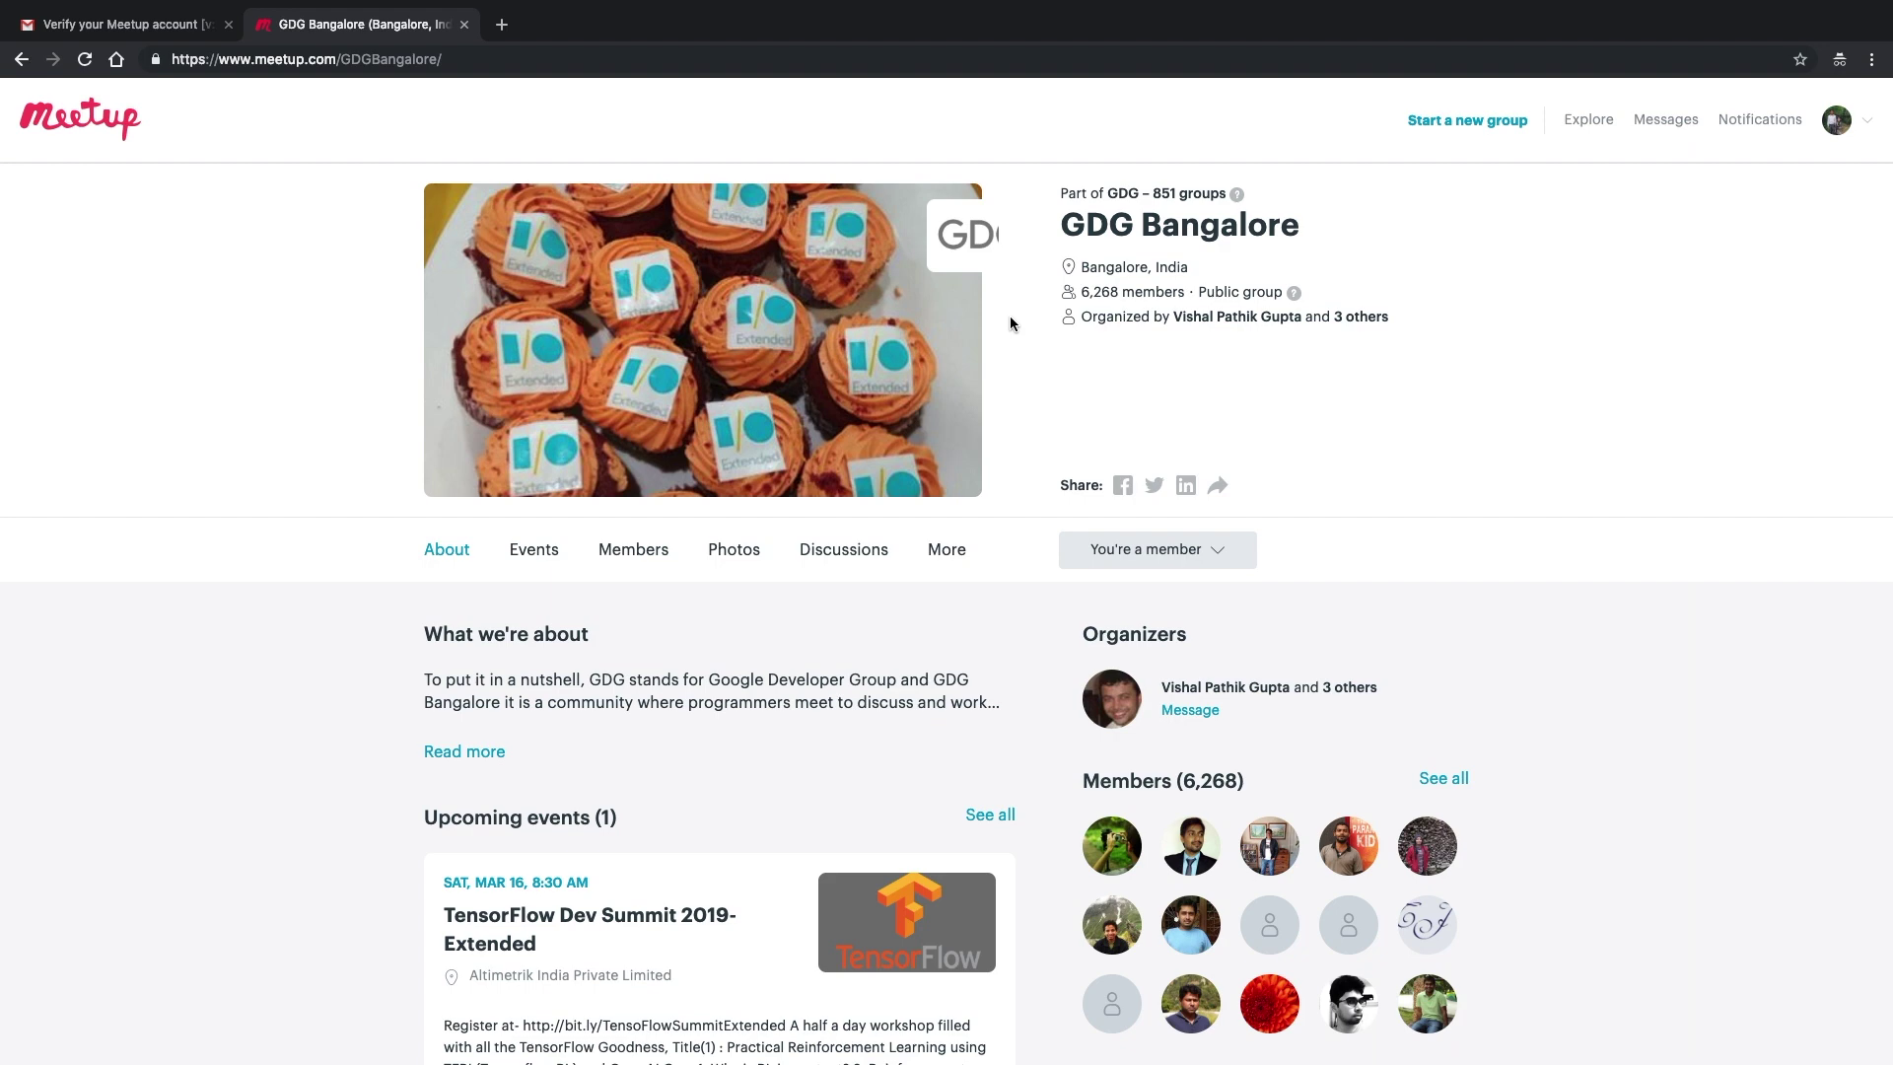
- Look through the GDG Bangalore page and open the TensorFlow Dev Summit 2019- Extended event
{"action": "scroll", "coordinate": [1018, 381], "scroll_direction": "down", "scroll_amount": 6}
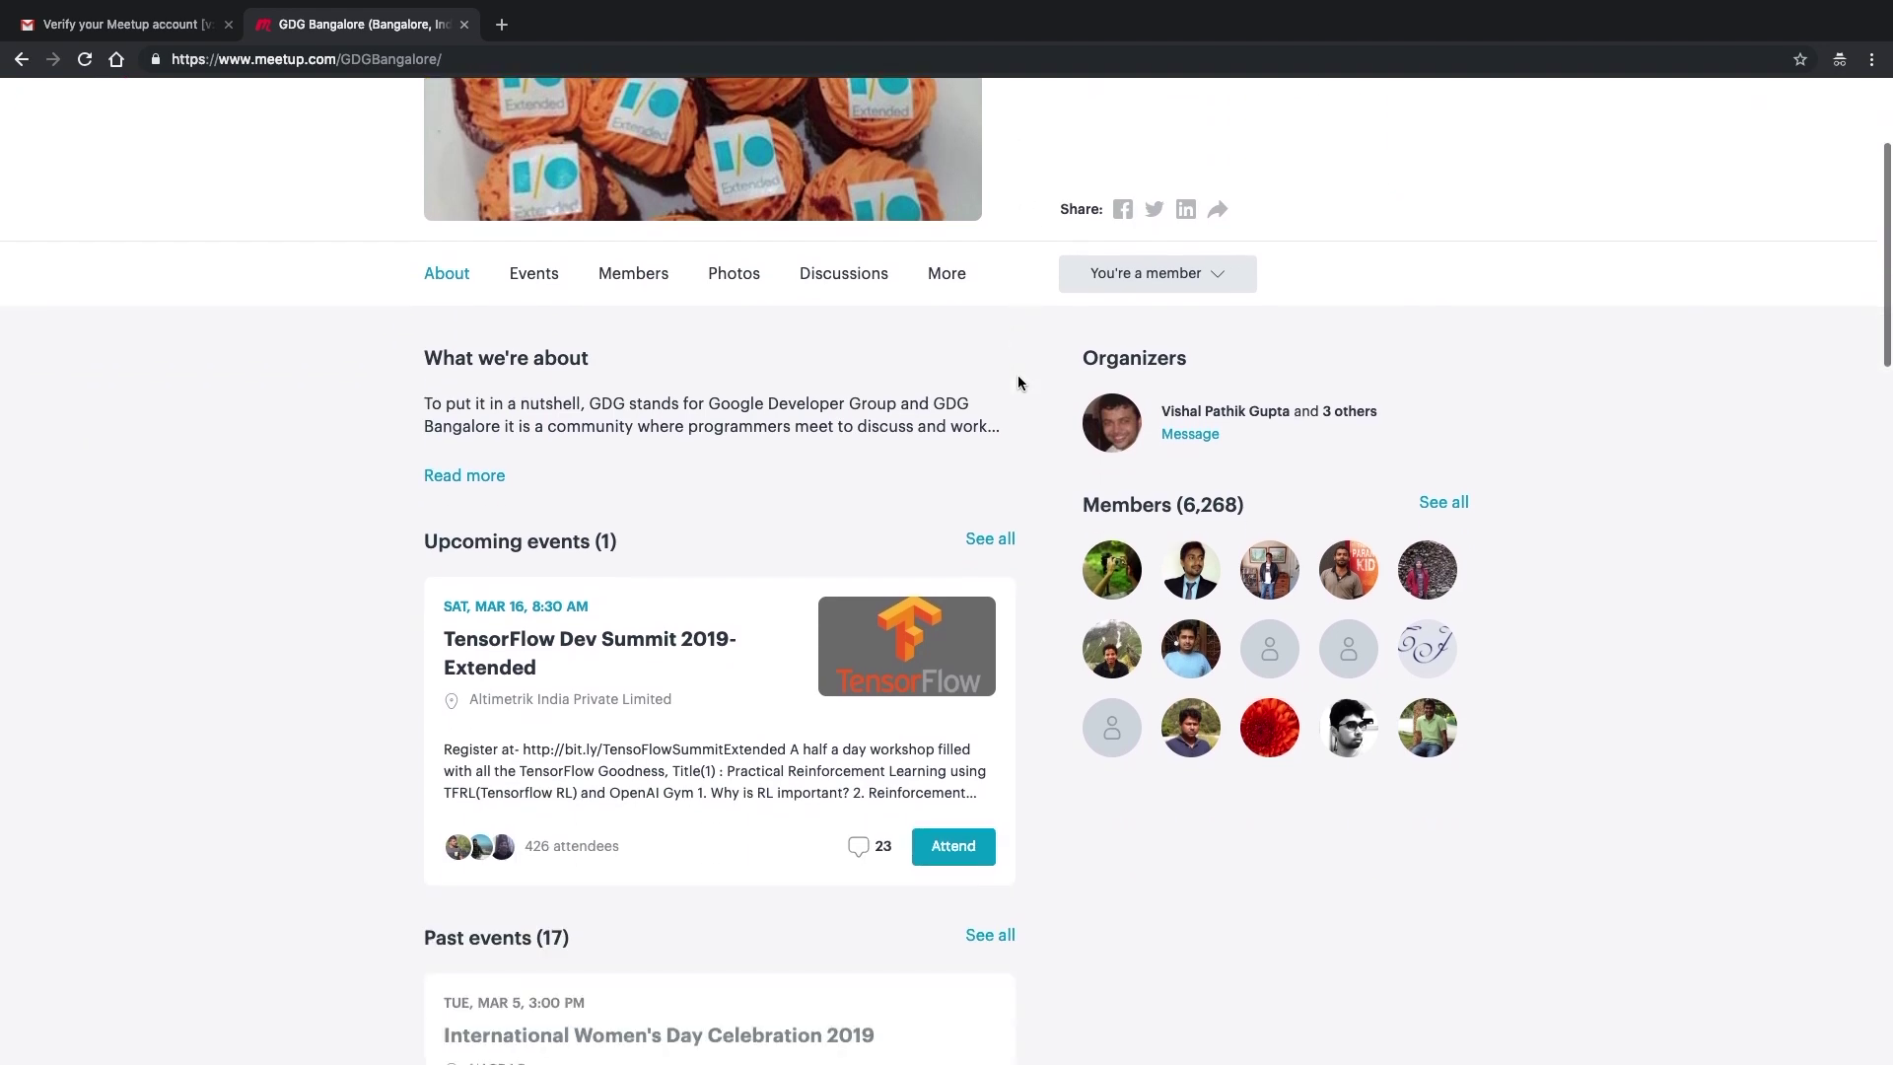
{"action": "scroll", "coordinate": [1018, 382], "scroll_direction": "down", "scroll_amount": 12}
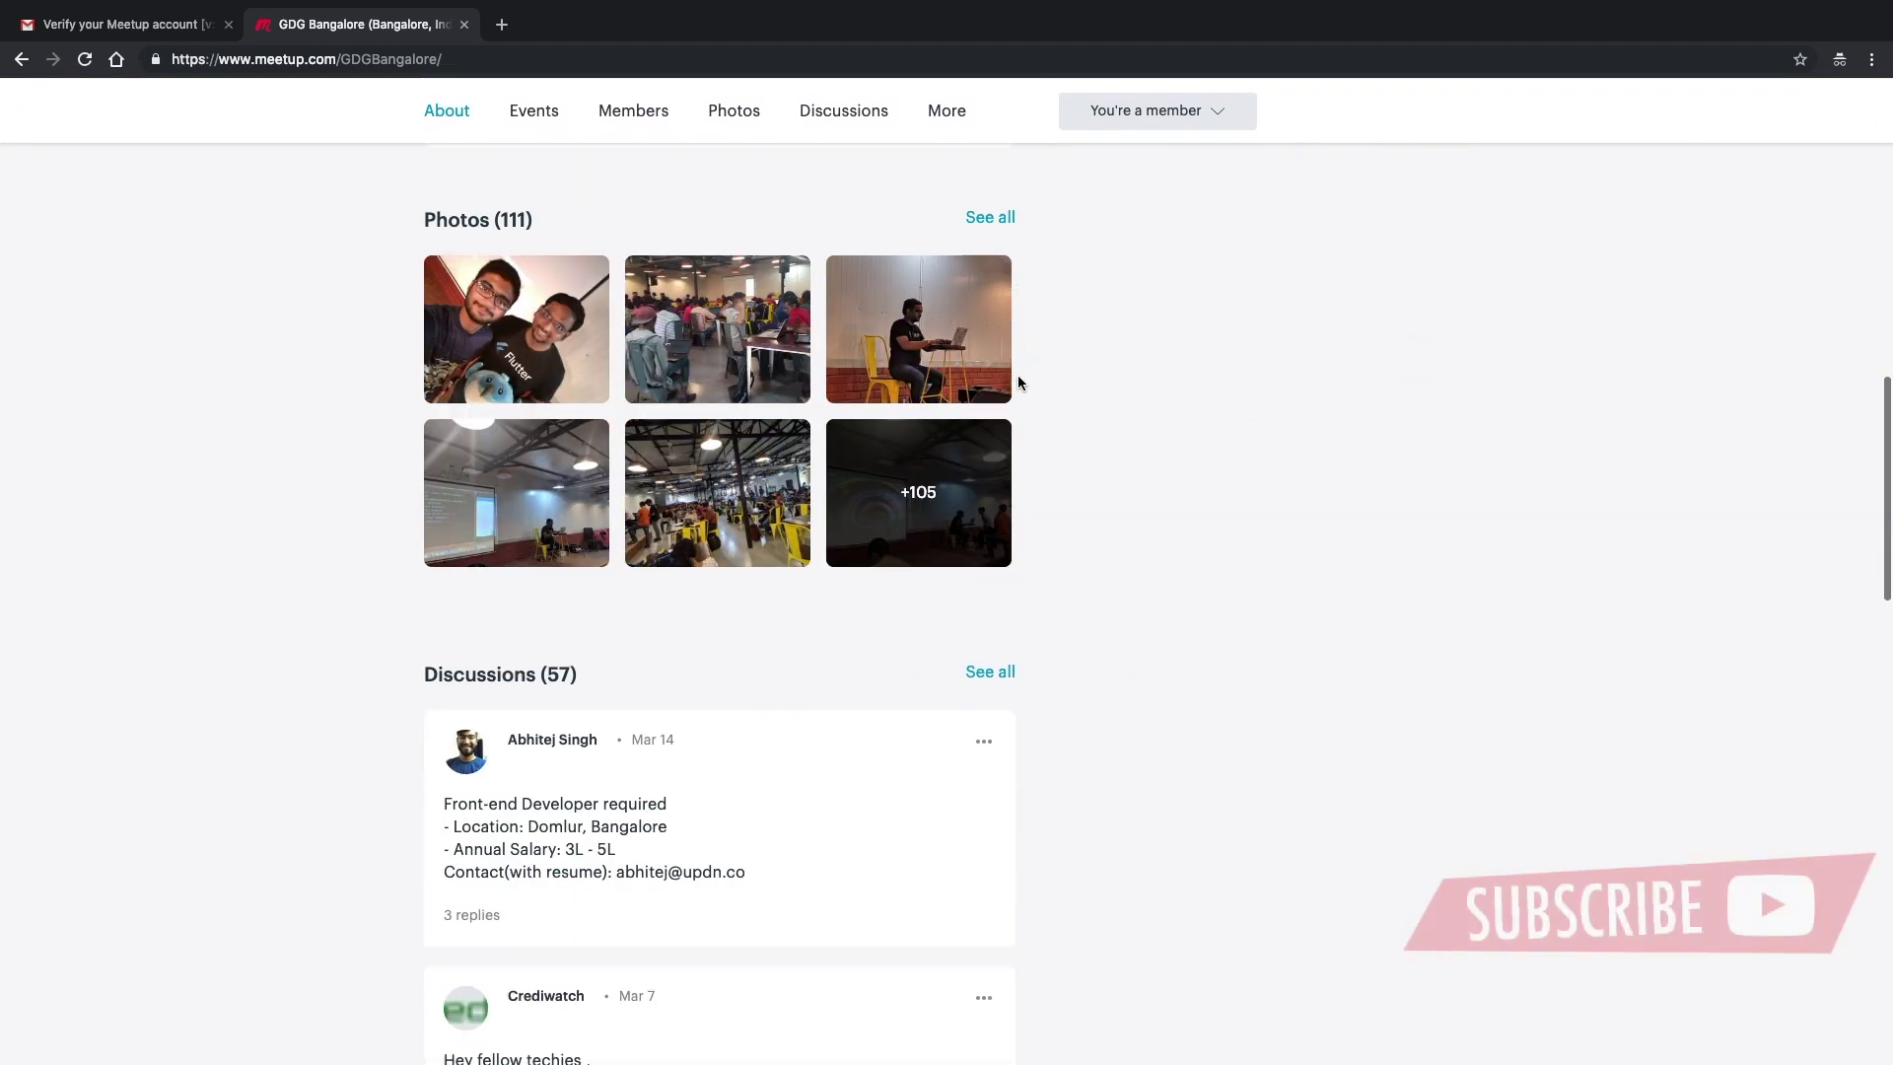
{"action": "scroll", "coordinate": [1017, 382], "scroll_direction": "up", "scroll_amount": 10}
{"action": "scroll", "coordinate": [1017, 383], "scroll_direction": "down", "scroll_amount": 10}
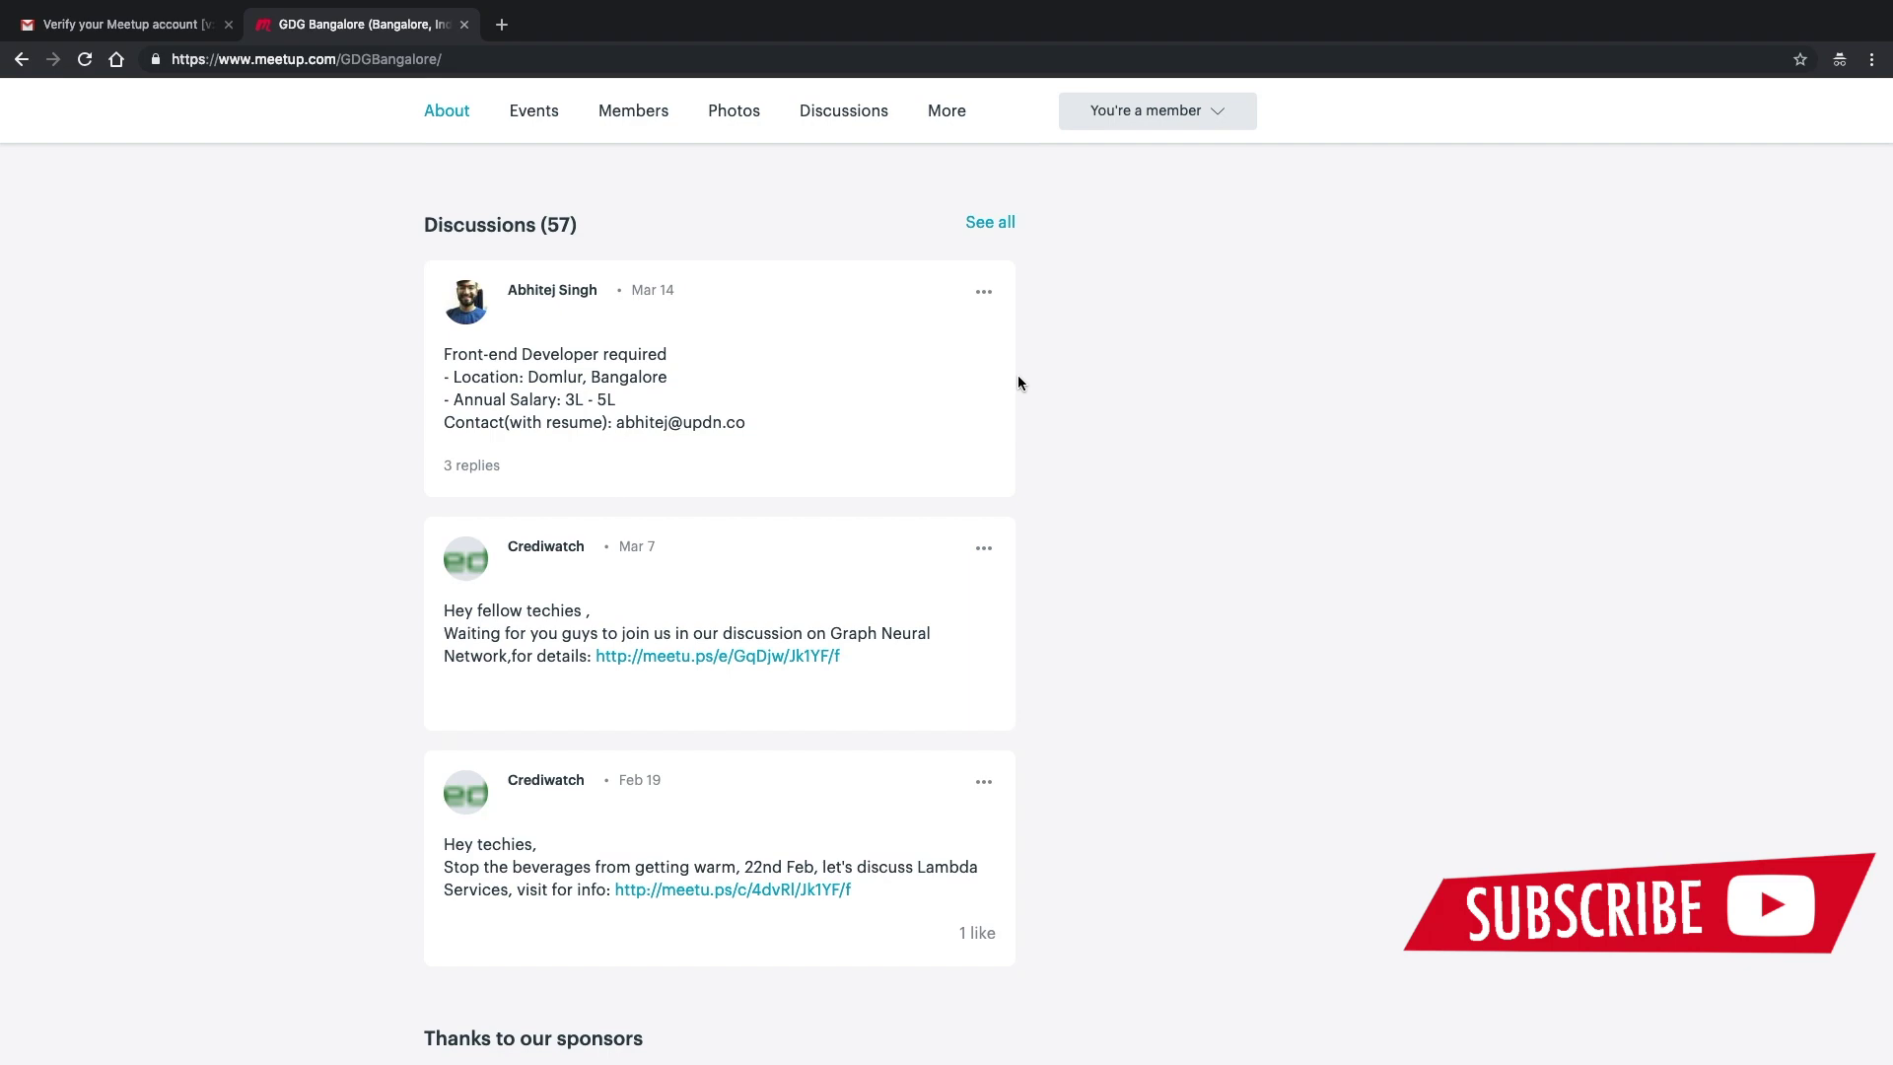
{"action": "scroll", "coordinate": [1017, 383], "scroll_direction": "down", "scroll_amount": 3}
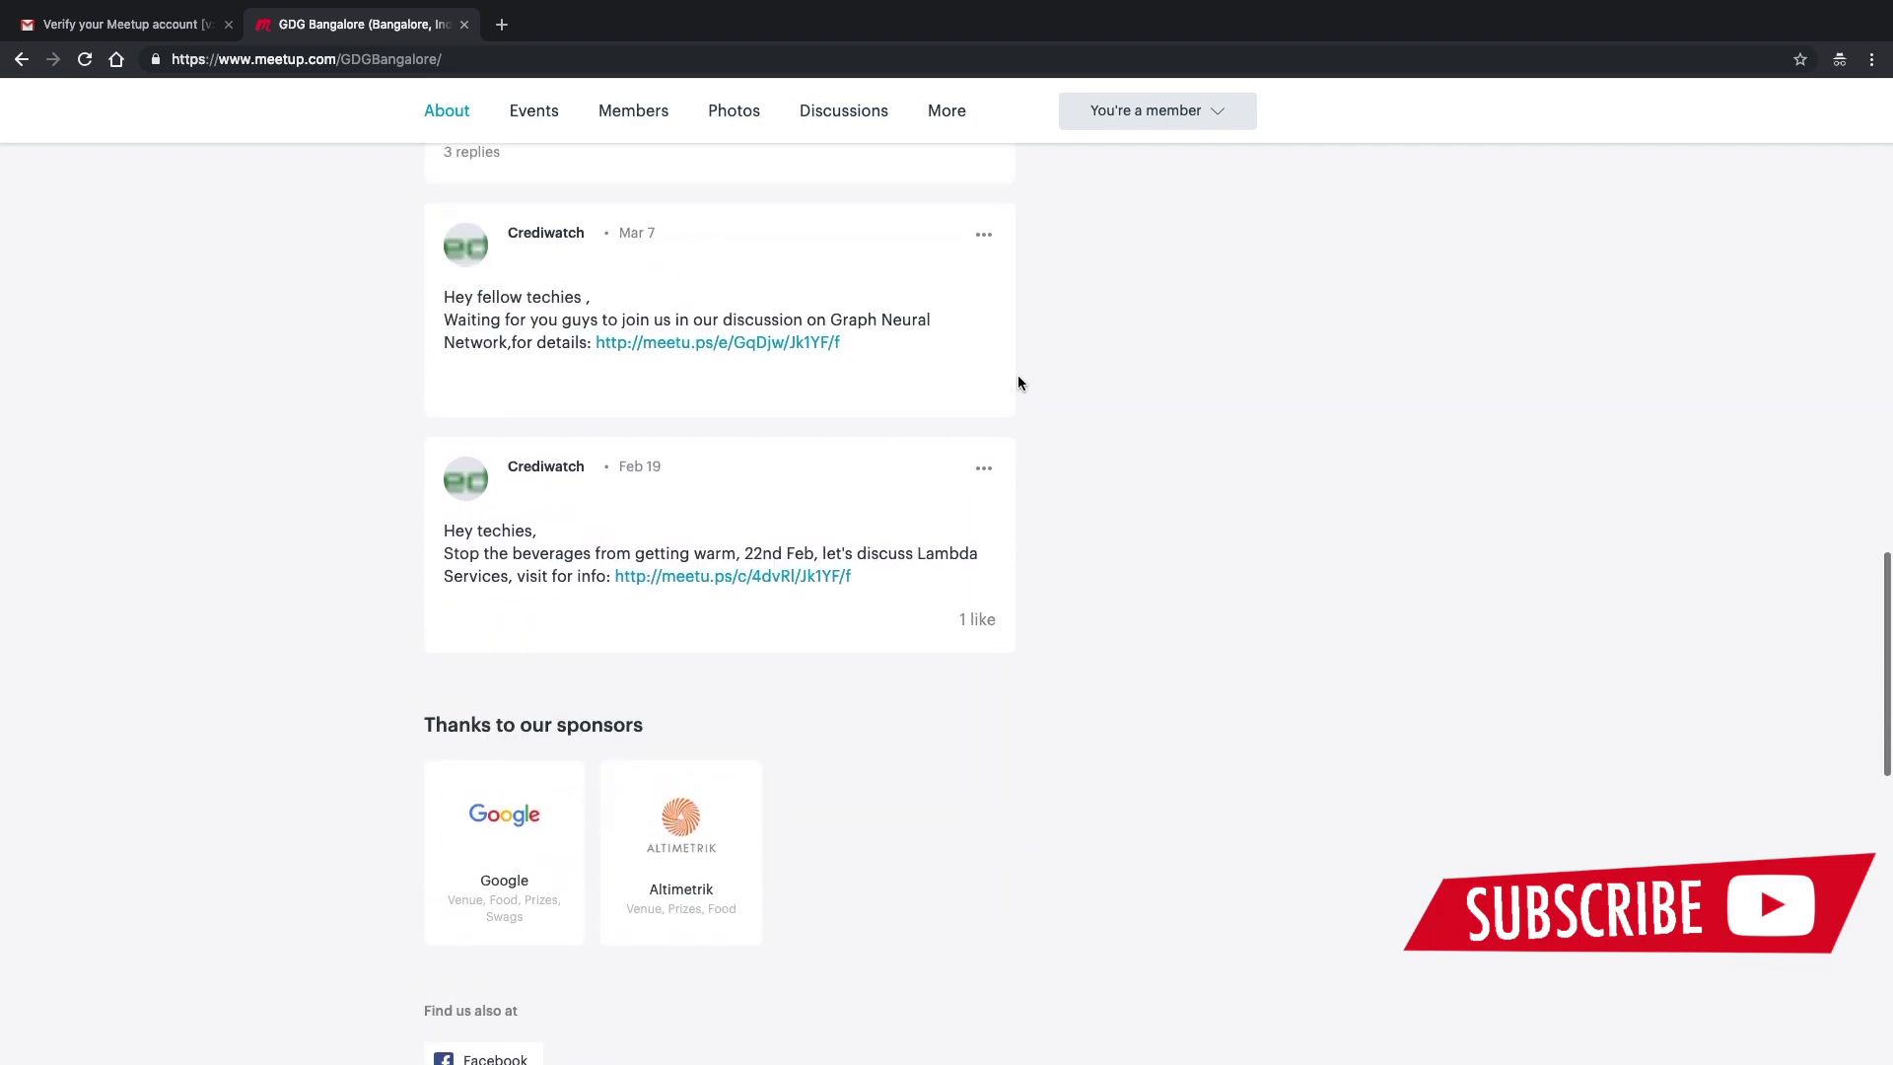
{"action": "scroll", "coordinate": [1017, 383], "scroll_direction": "up", "scroll_amount": 3}
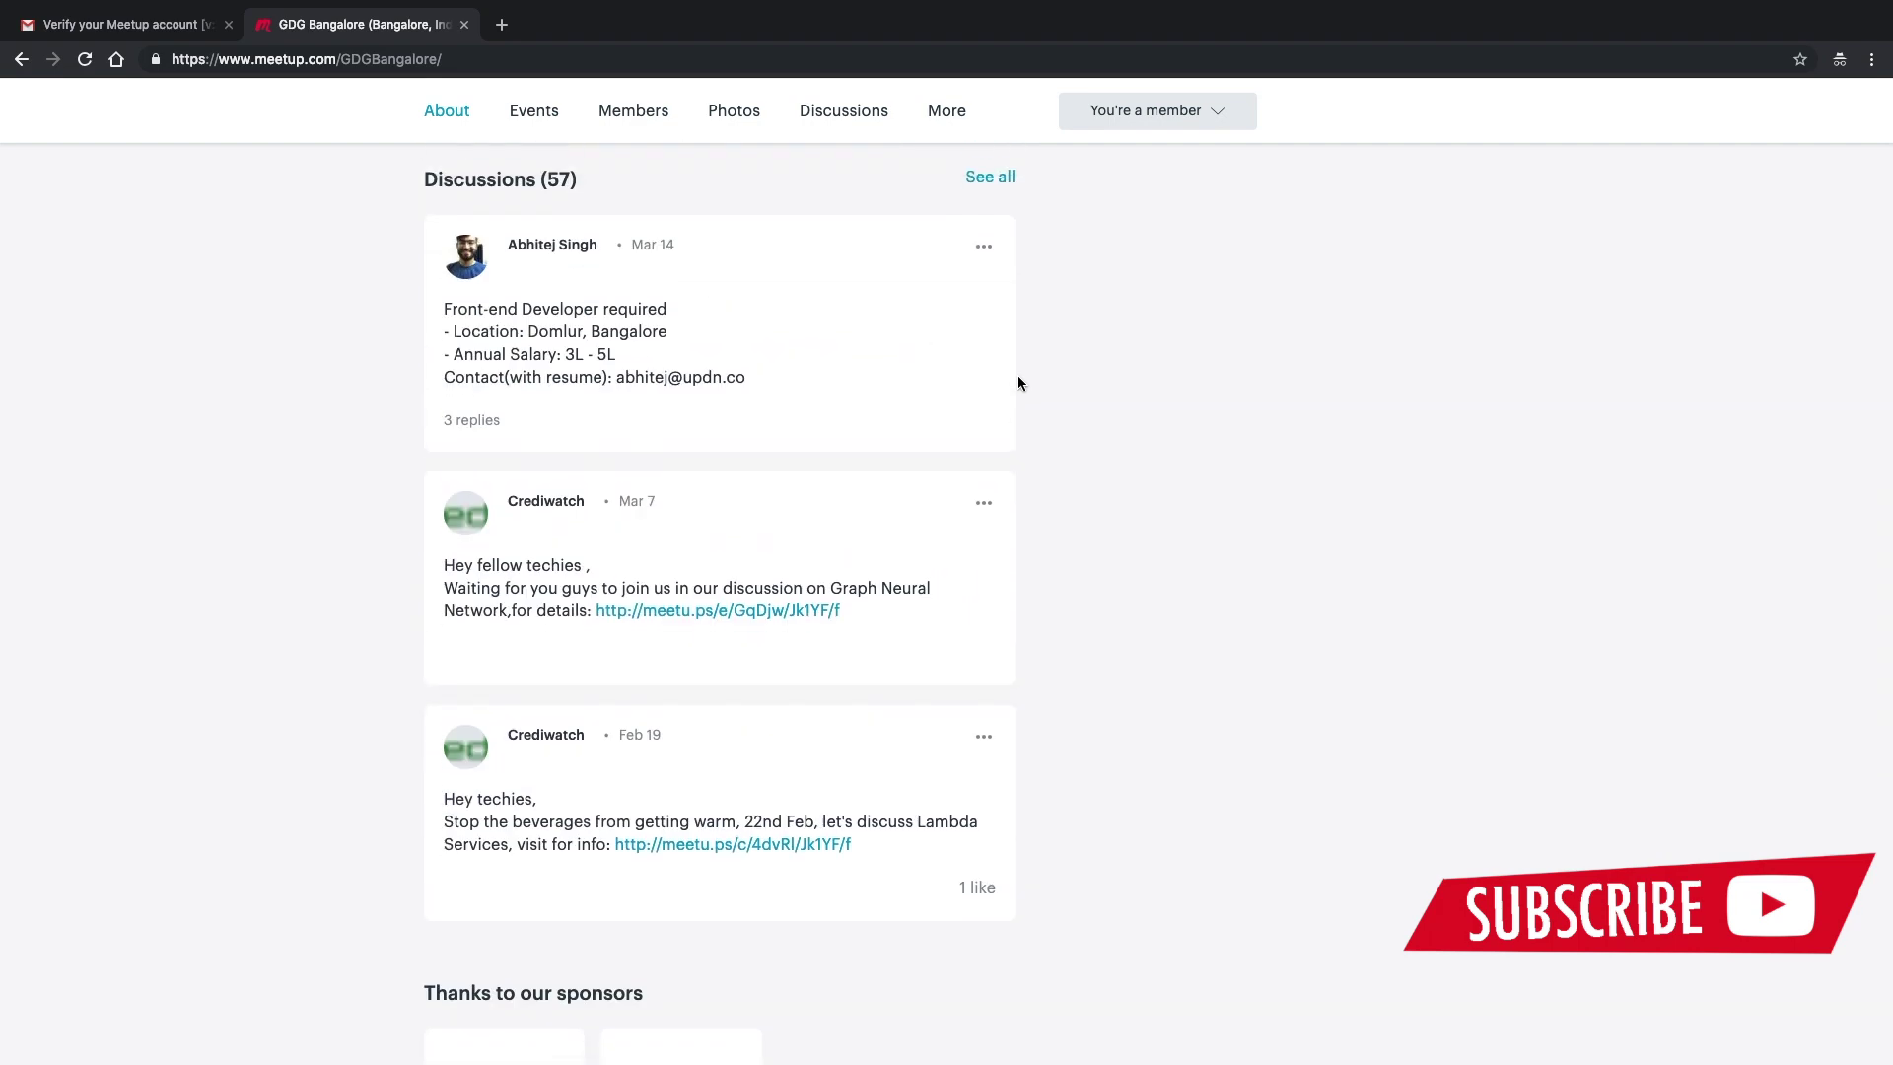
{"action": "scroll", "coordinate": [1018, 383], "scroll_direction": "down", "scroll_amount": 3}
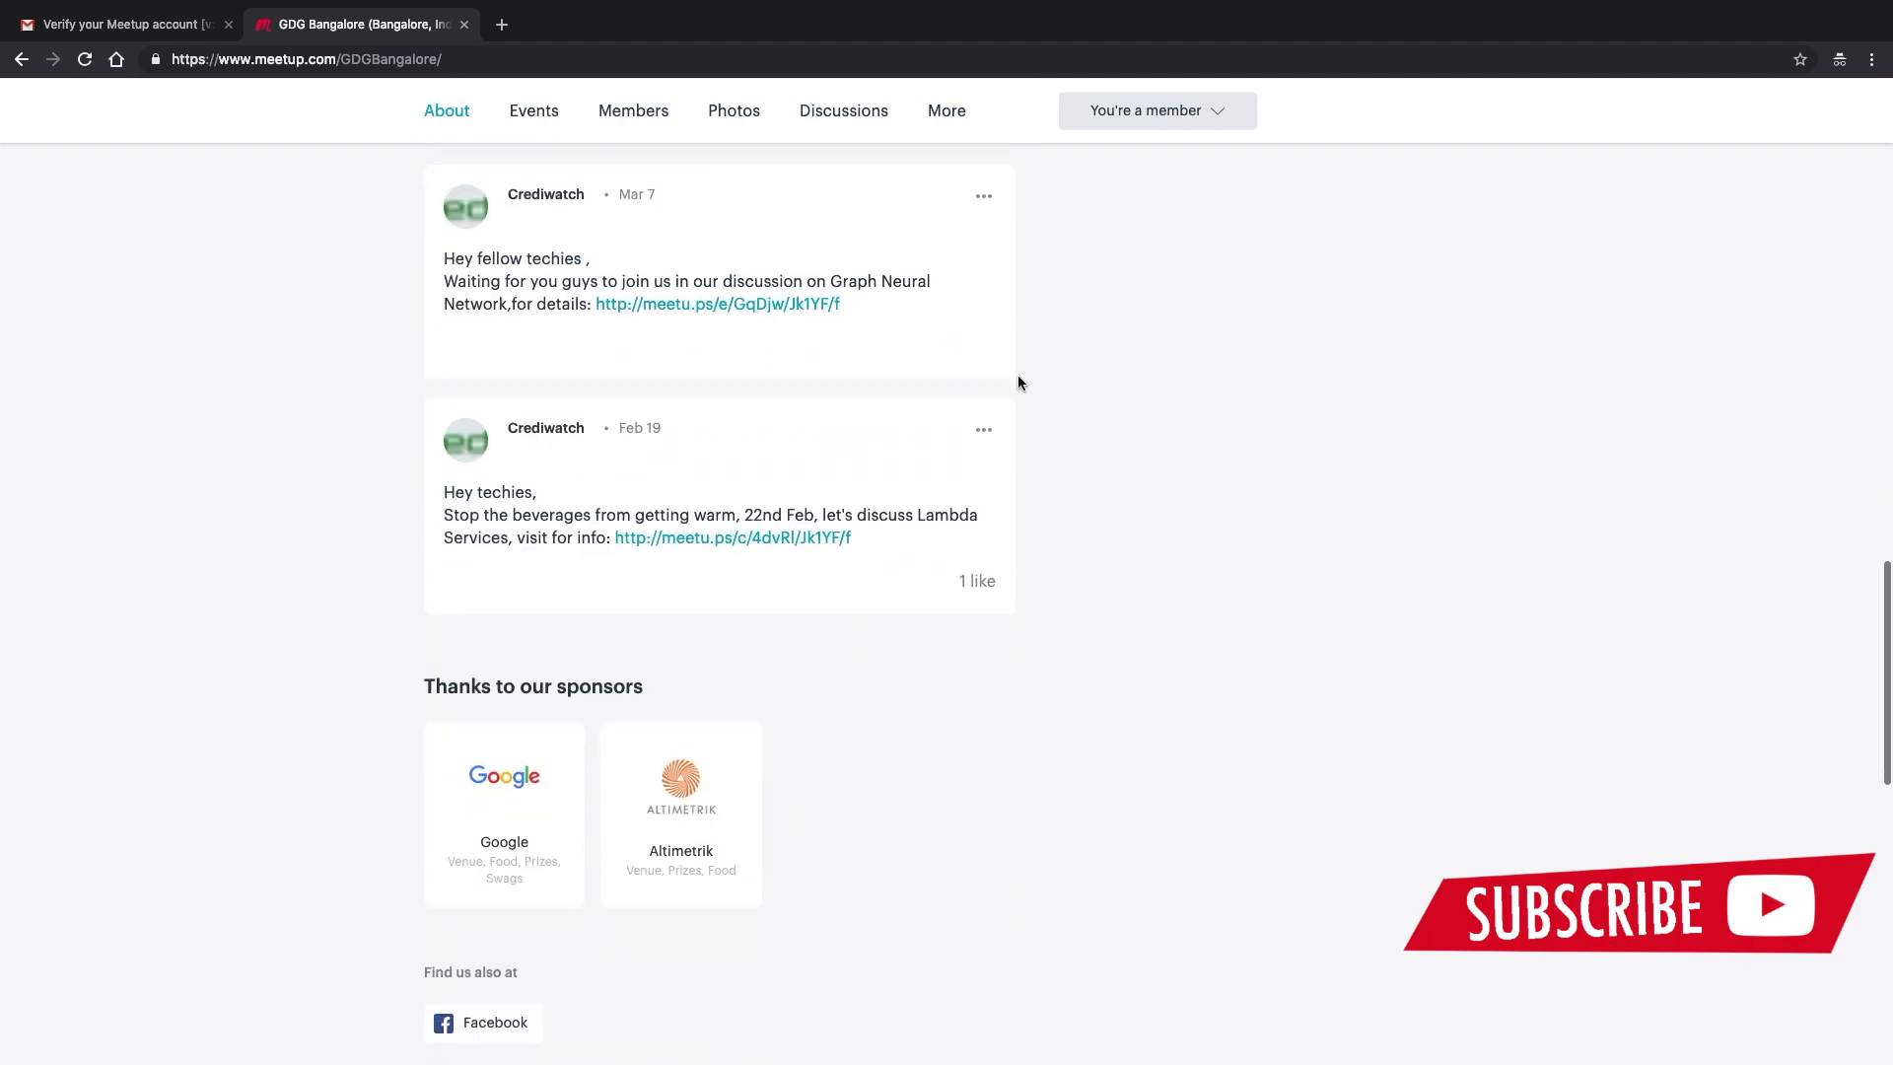
{"action": "scroll", "coordinate": [1018, 382], "scroll_direction": "down", "scroll_amount": 3}
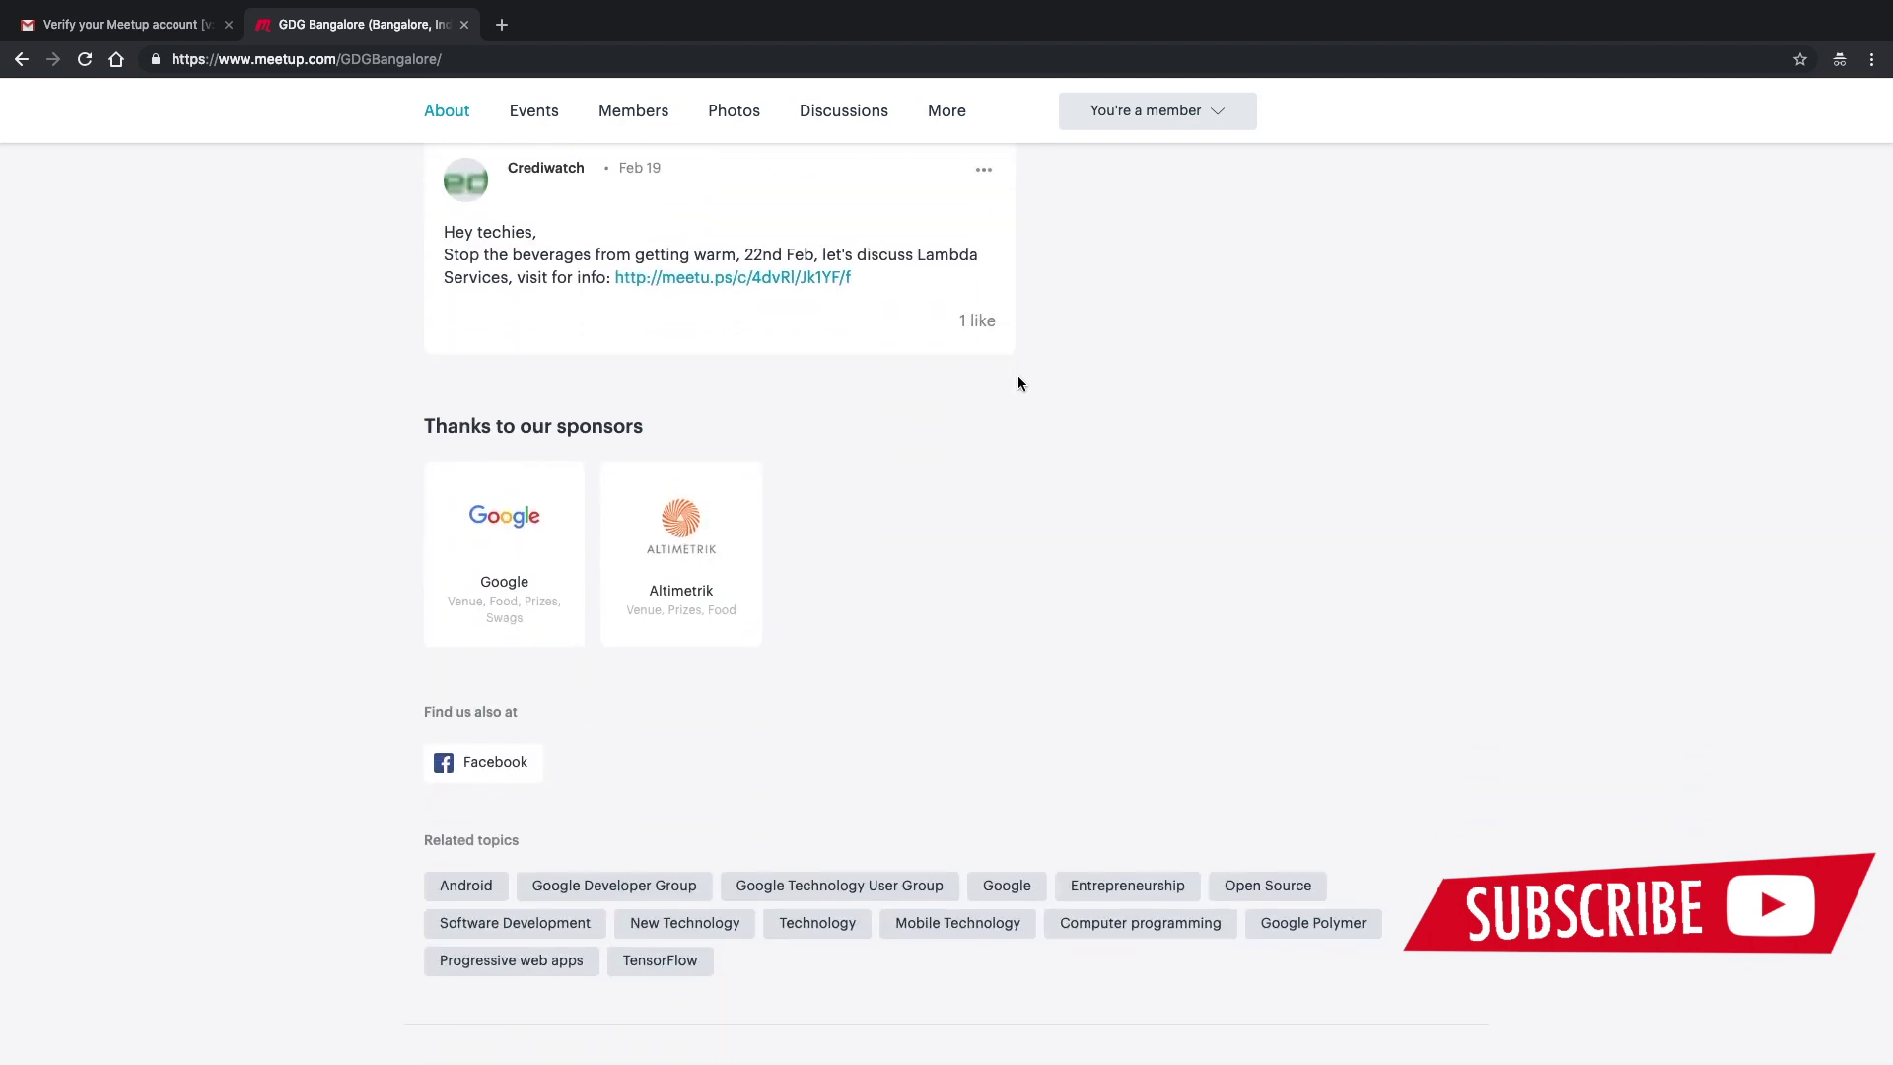
{"action": "scroll", "coordinate": [1019, 382], "scroll_direction": "up", "scroll_amount": 1}
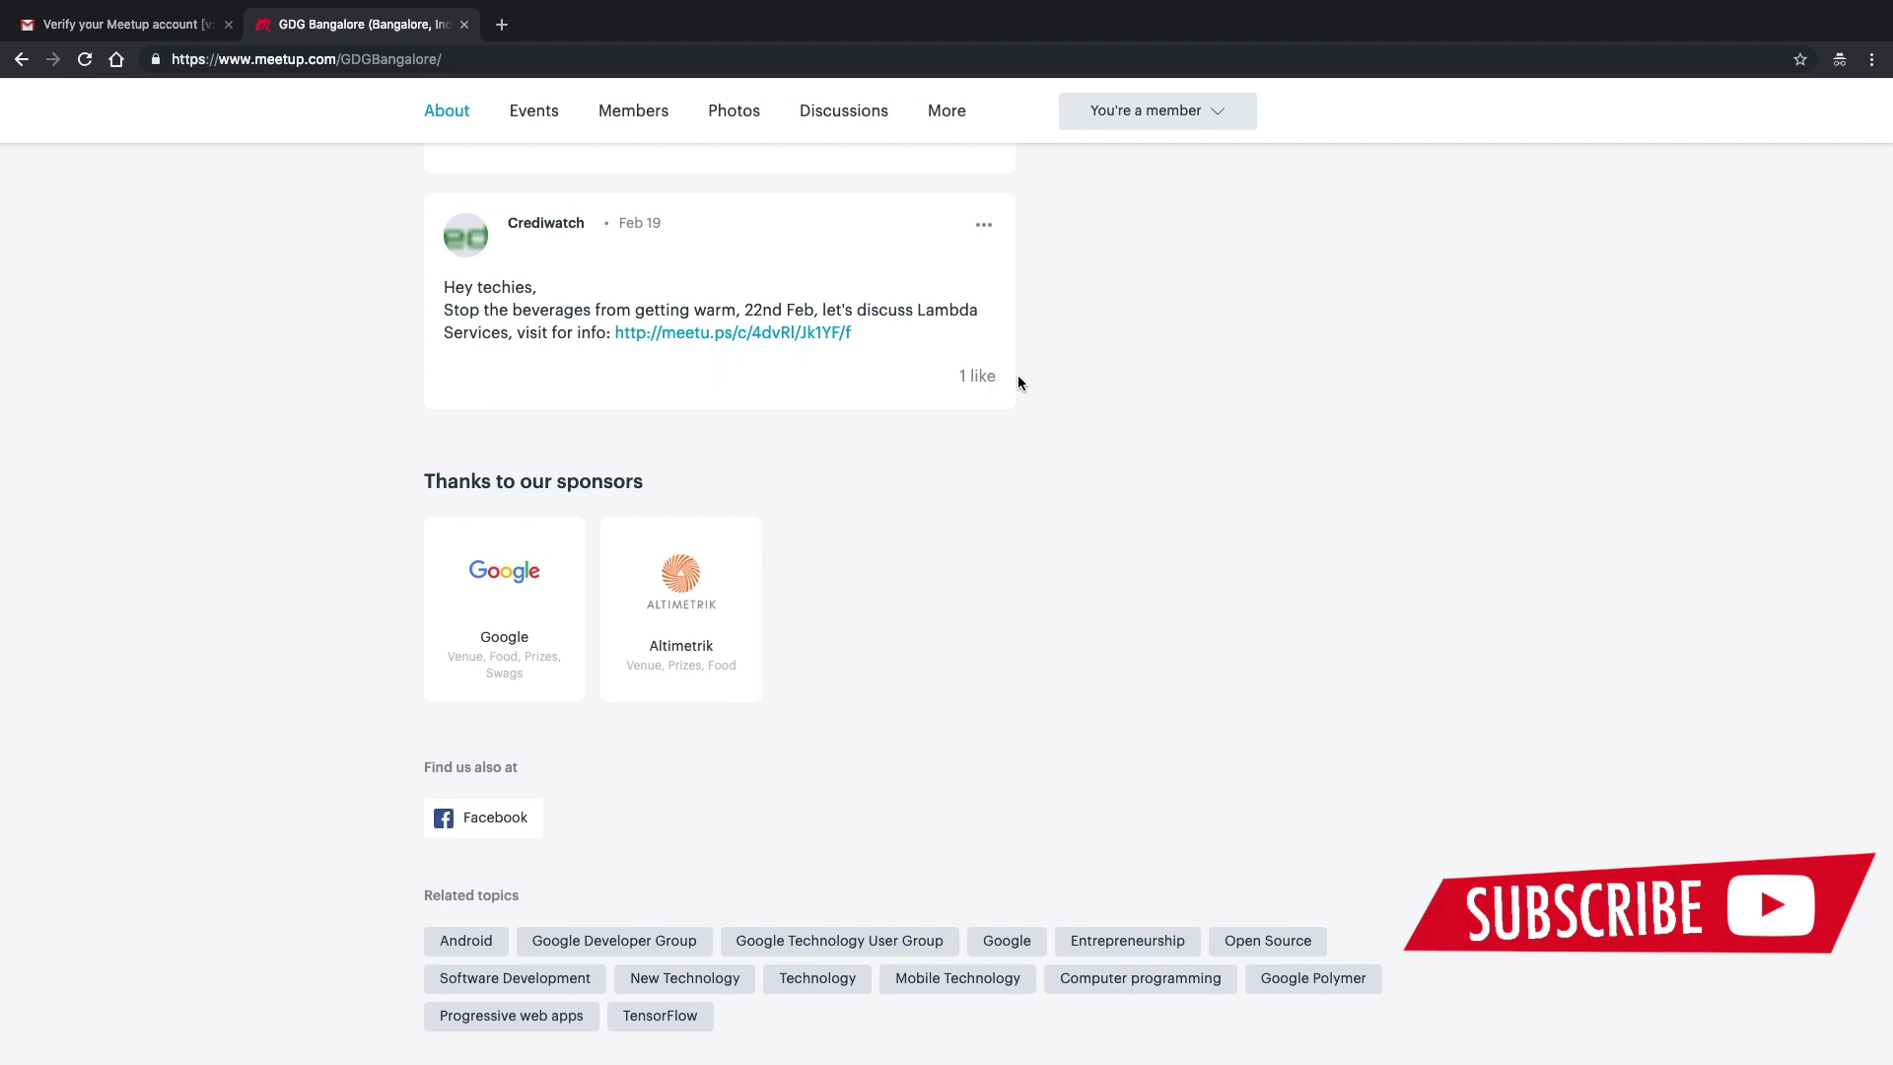
{"action": "scroll", "coordinate": [1019, 383], "scroll_direction": "up", "scroll_amount": 20}
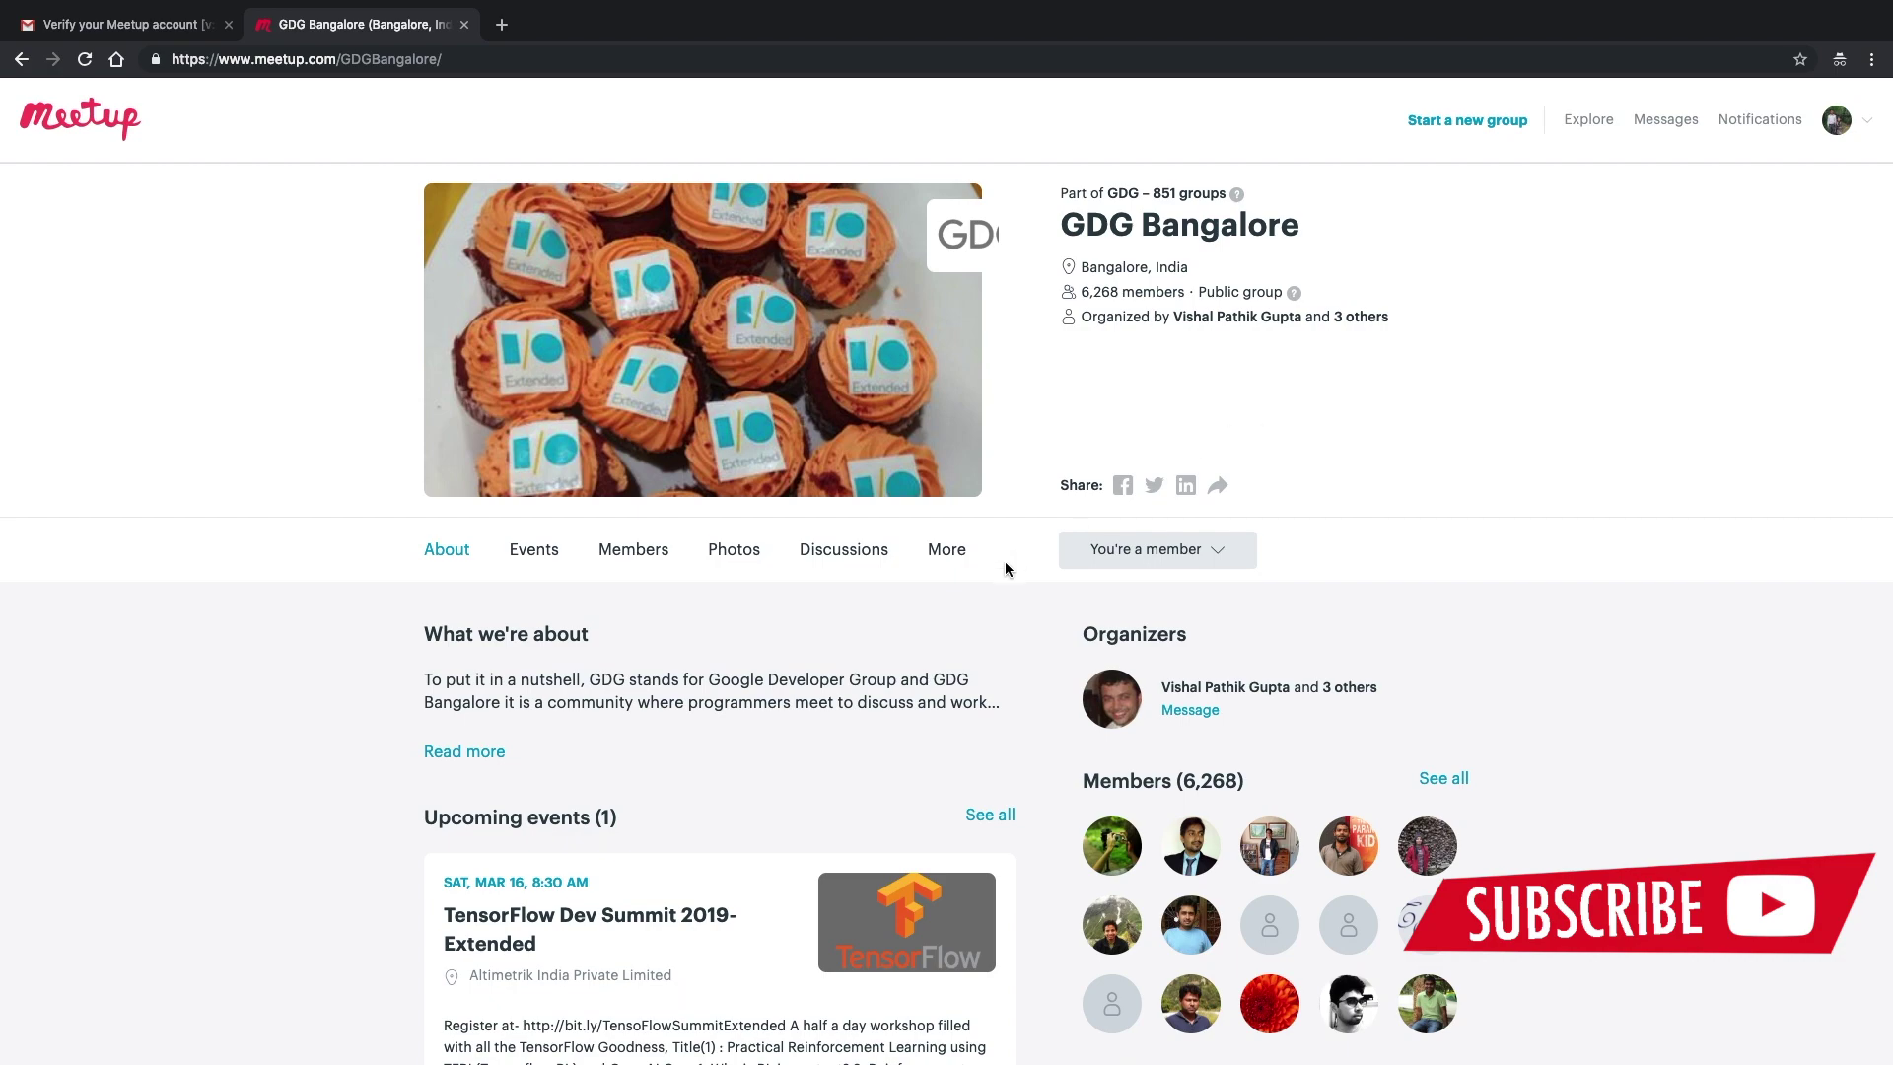
{"action": "scroll", "coordinate": [1006, 569], "scroll_direction": "down", "scroll_amount": 5}
{"action": "left_click", "coordinate": [522, 547]}
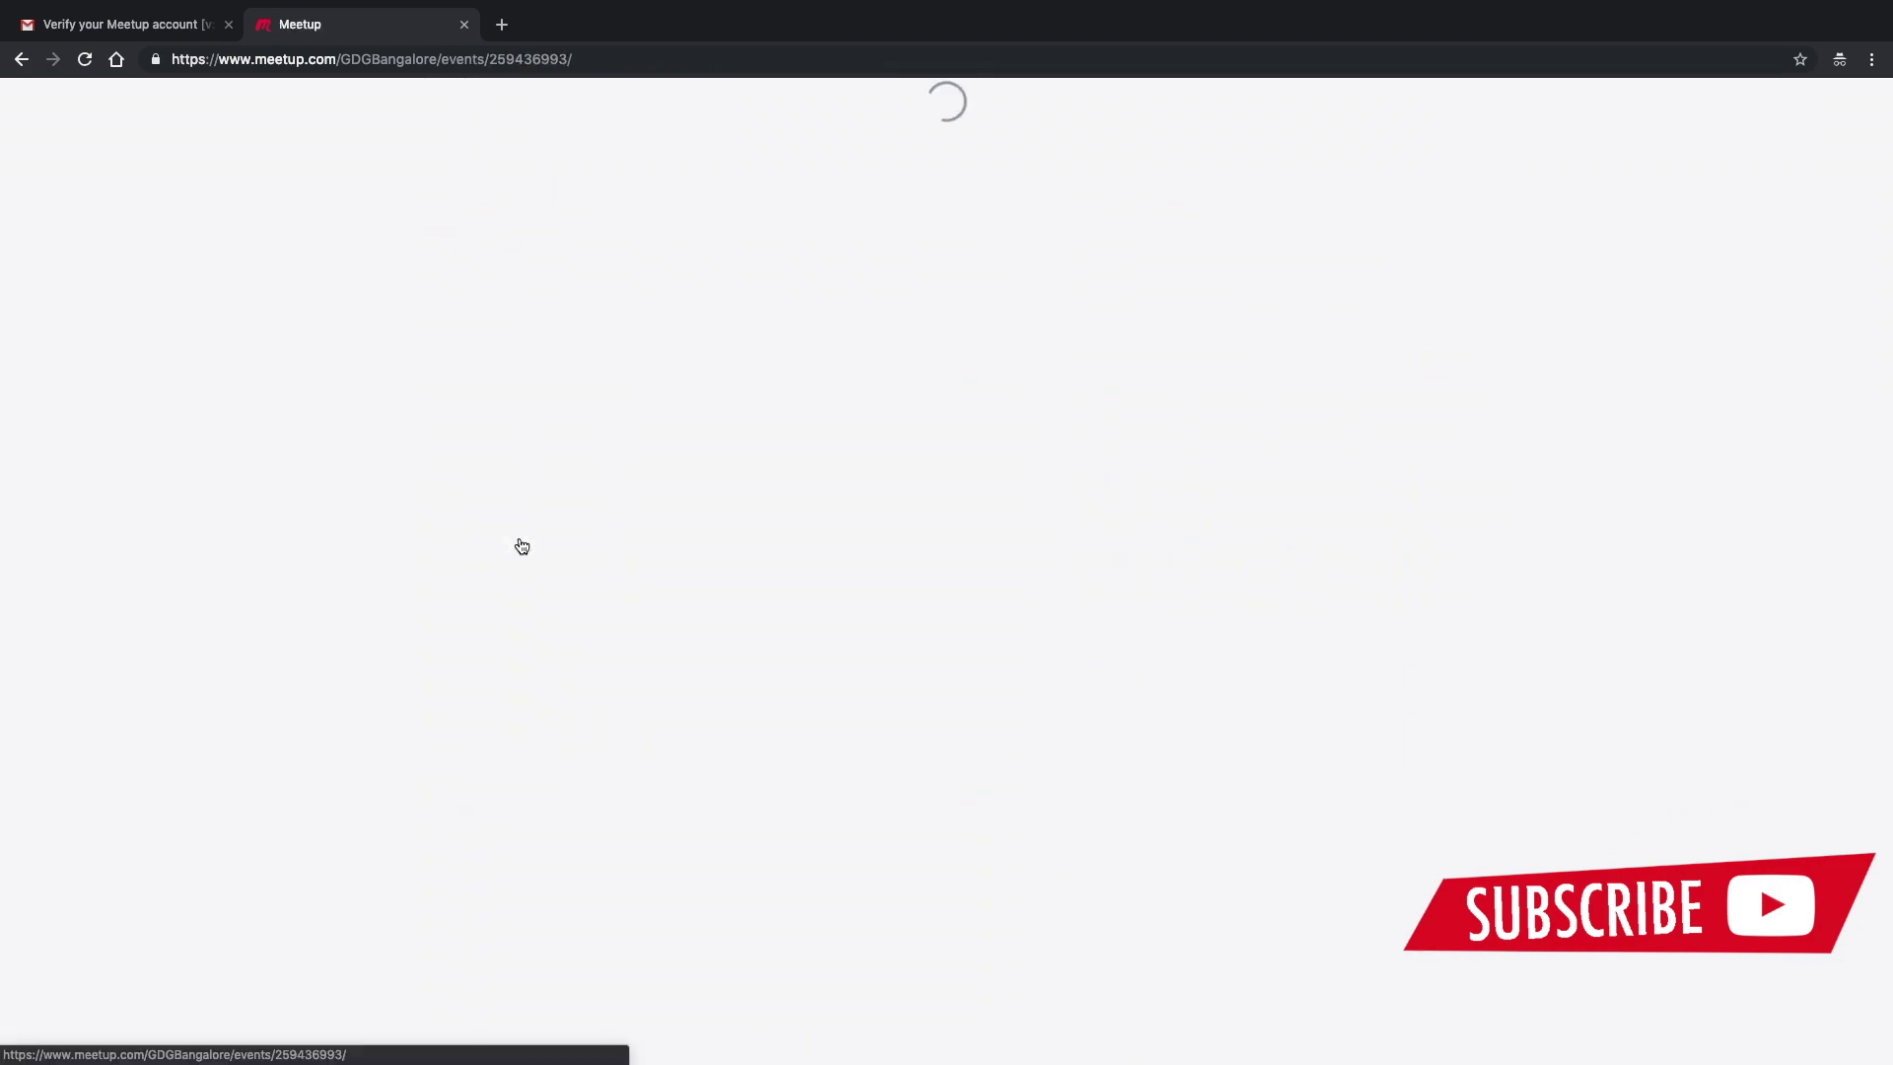
- RSVP Going to TensorFlow Dev Summit 2019- Extended and dismiss the host's confirmation message
{"action": "scroll", "coordinate": [813, 584], "scroll_direction": "down", "scroll_amount": 10}
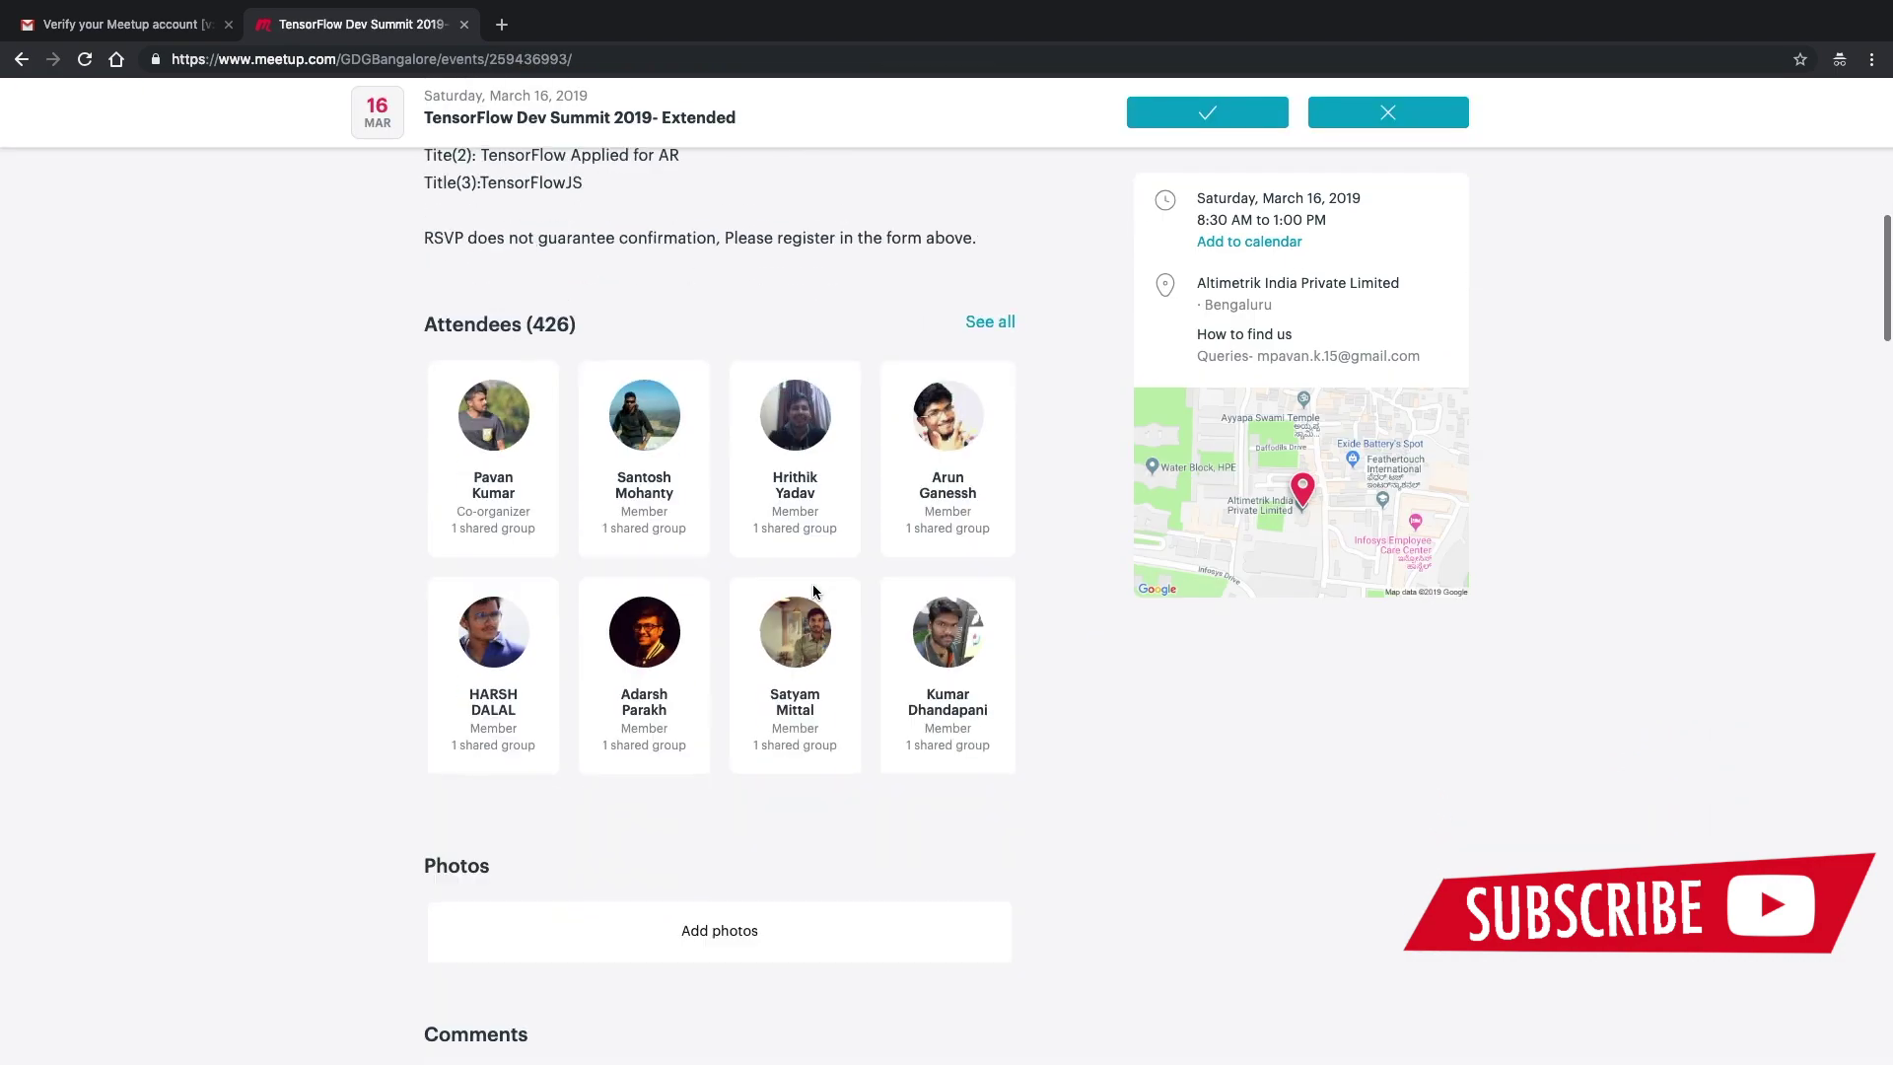
{"action": "scroll", "coordinate": [812, 584], "scroll_direction": "up", "scroll_amount": 10}
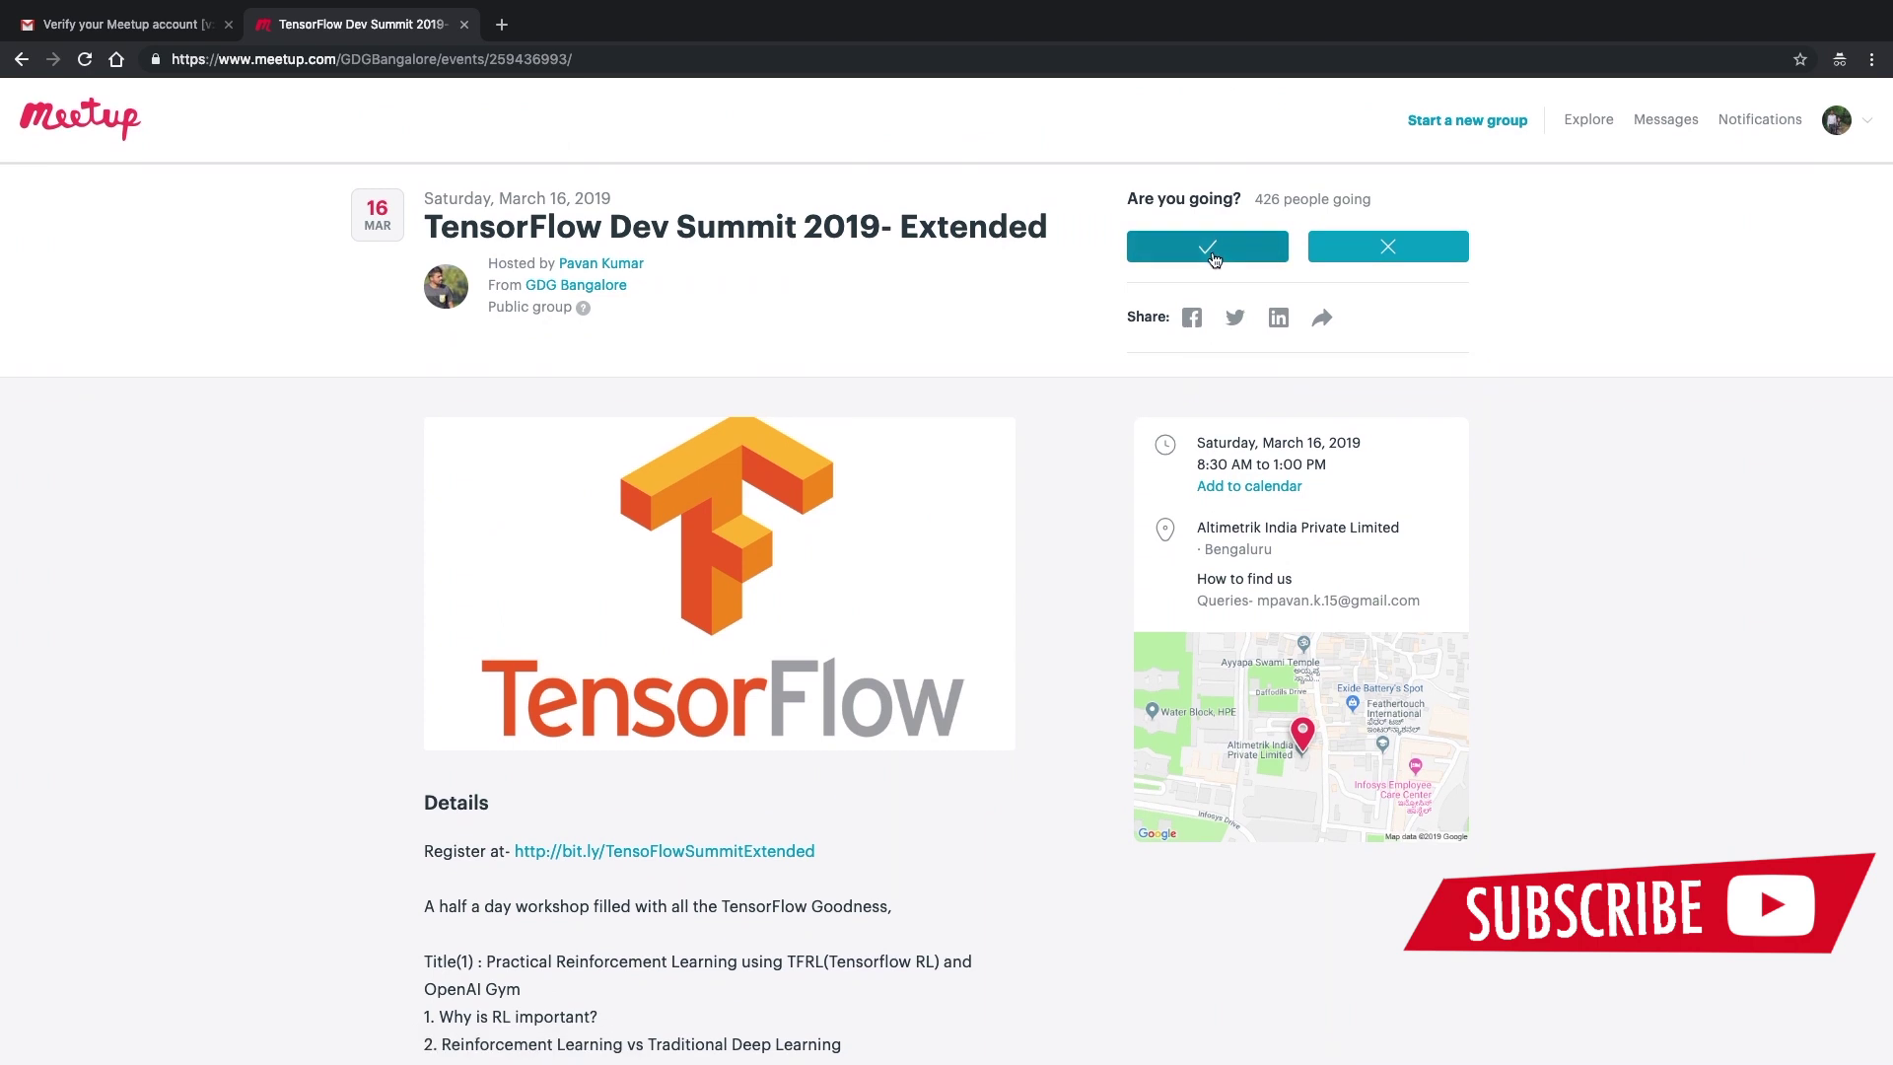
{"action": "left_click", "coordinate": [1212, 255]}
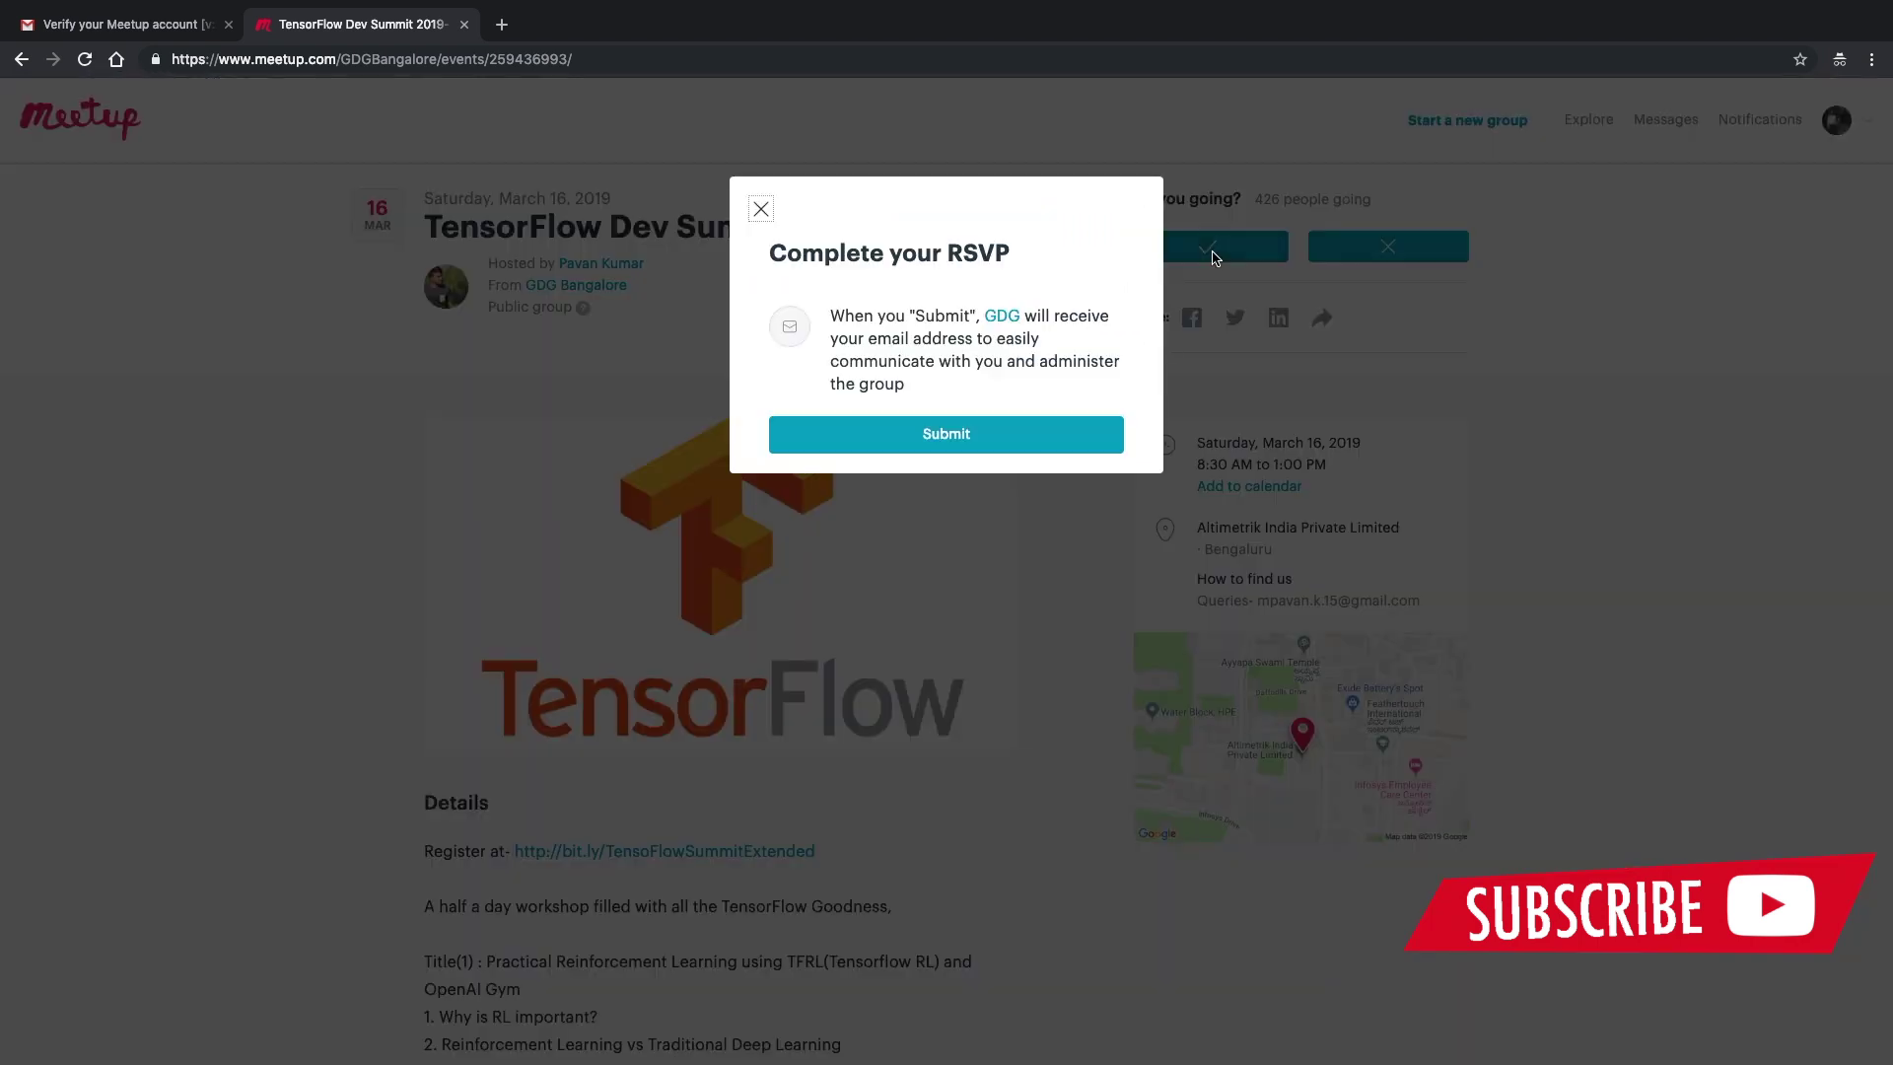
{"action": "left_click", "coordinate": [966, 450]}
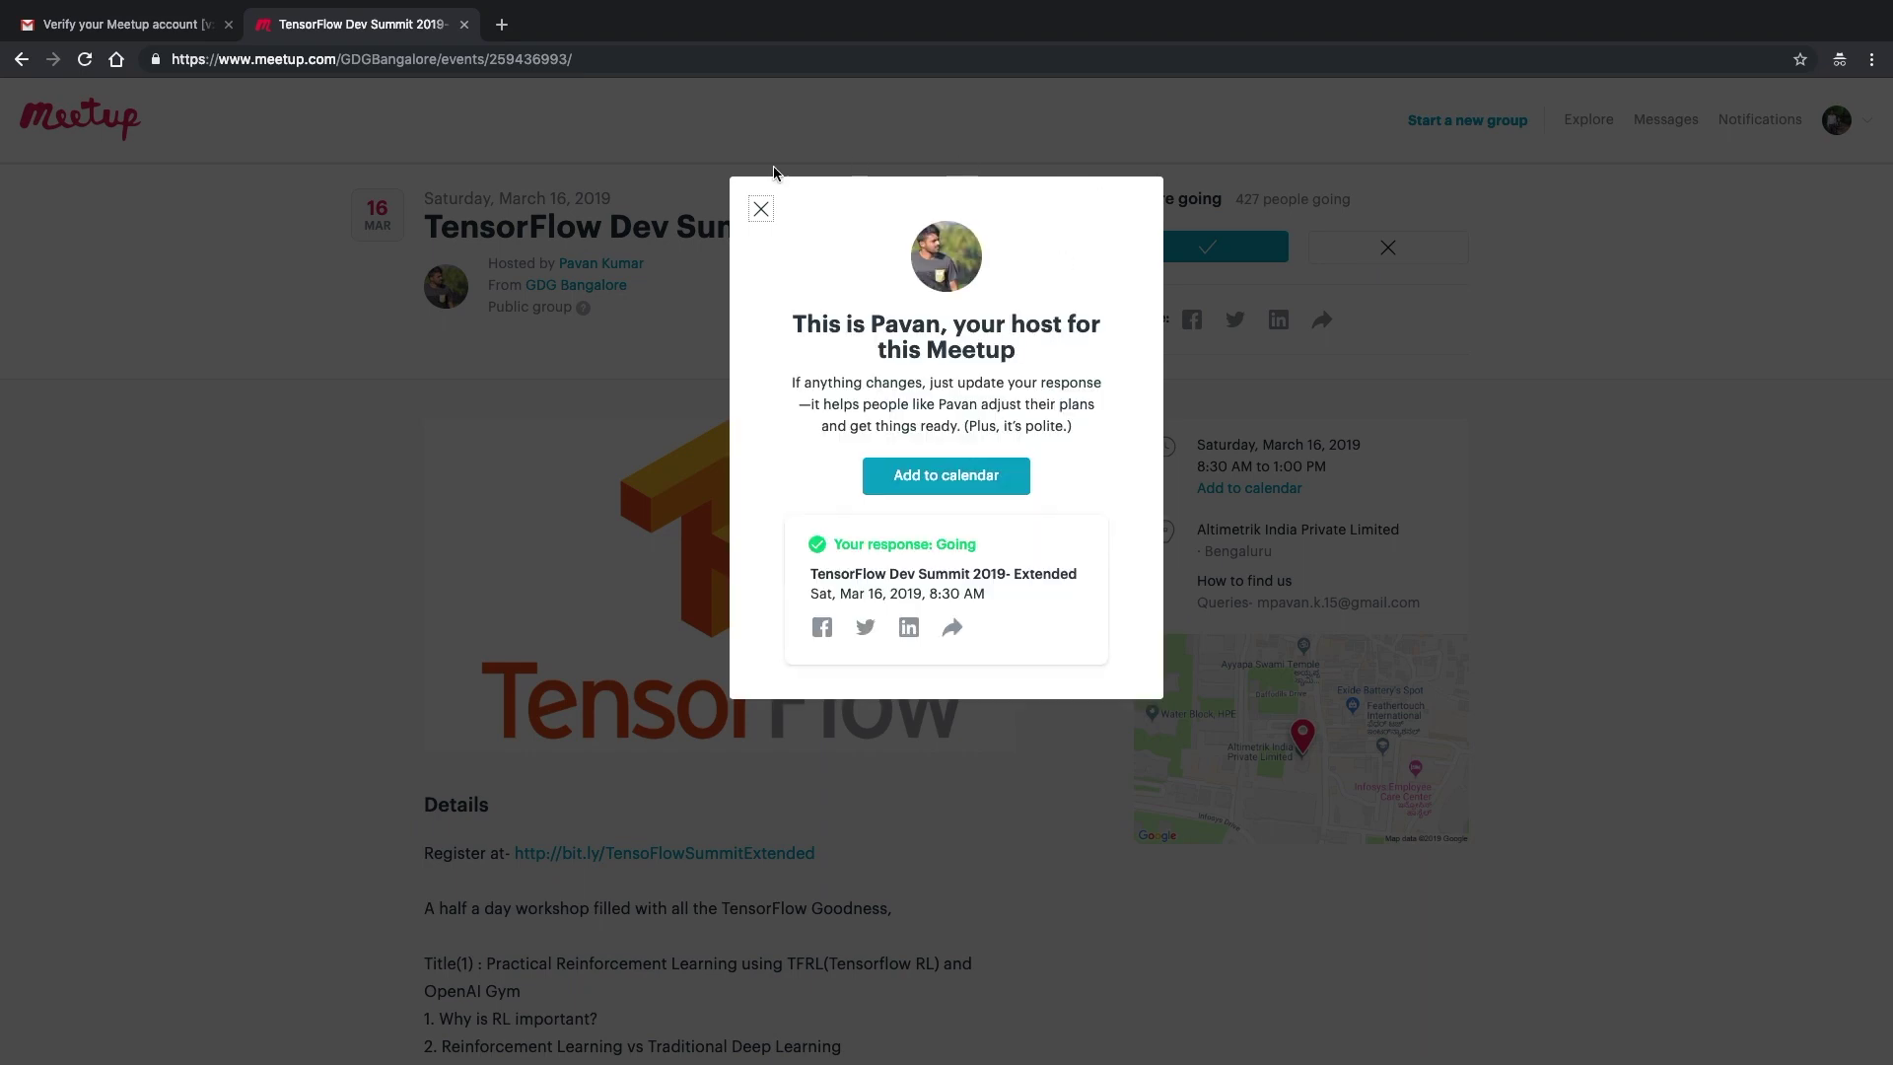
{"action": "left_click", "coordinate": [752, 201]}
{"action": "scroll", "coordinate": [730, 473], "scroll_direction": "down", "scroll_amount": 5}
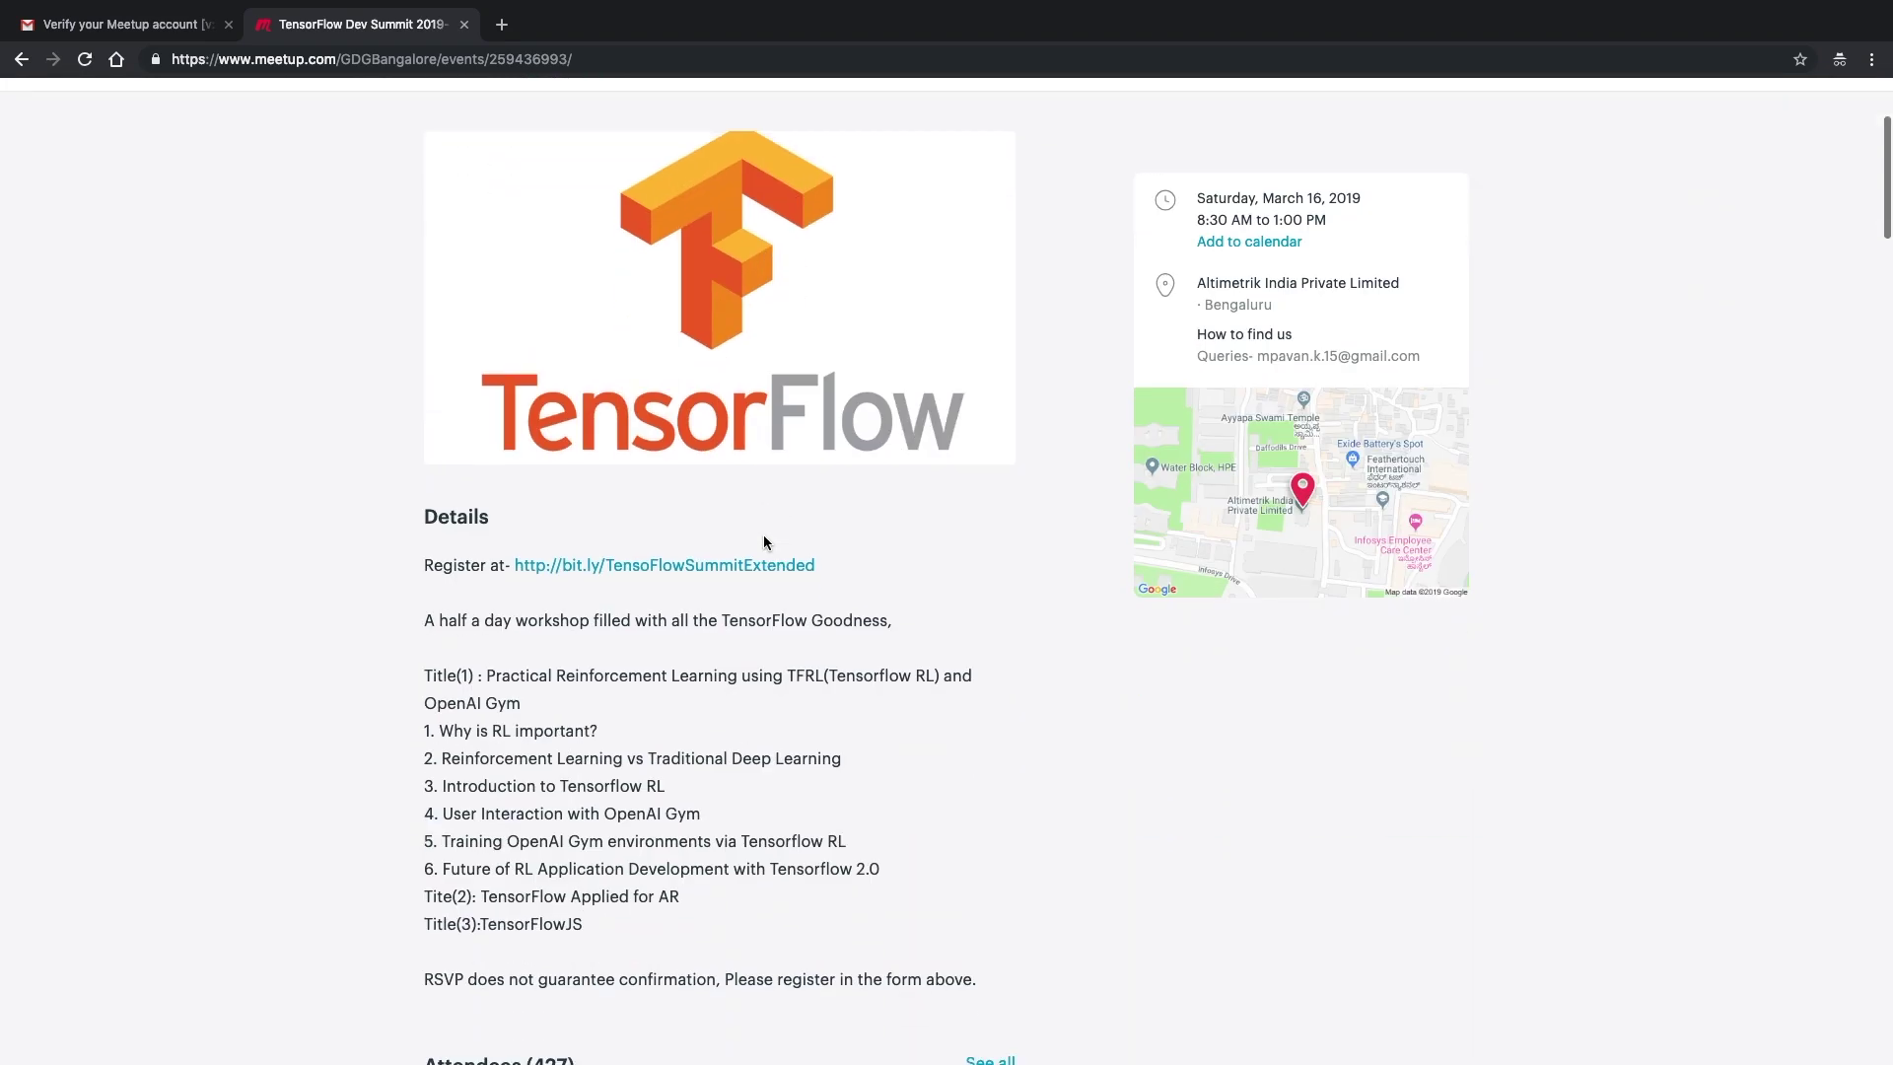